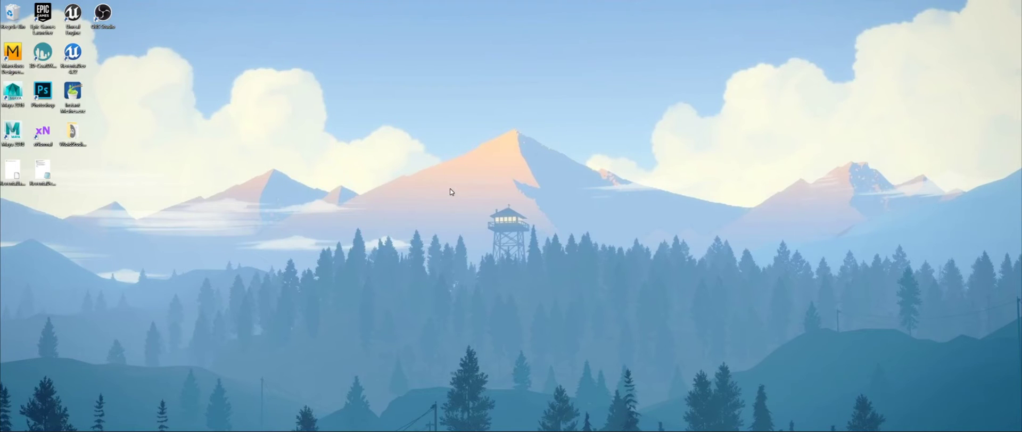
# - Switch to the browser, look through the VRoid Studio page down to its download options, and minimise the window
pyautogui.moveTo(8, 424)
pyautogui.click(67, 426)
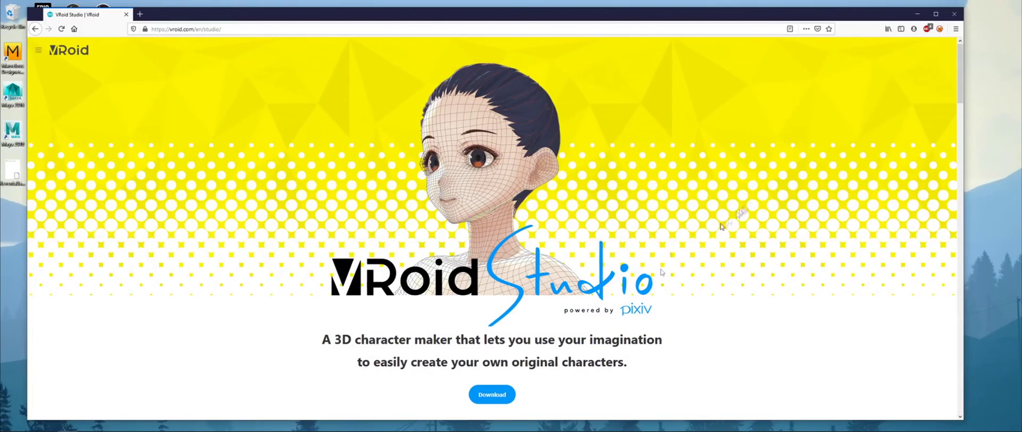
pyautogui.scroll(-5, 765, 197)
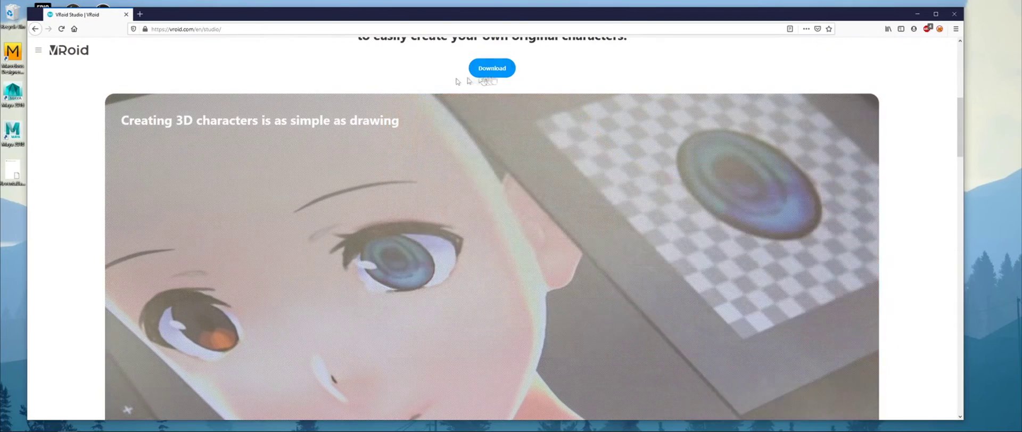
pyautogui.scroll(-10, 507, 78)
pyautogui.scroll(-5, 507, 78)
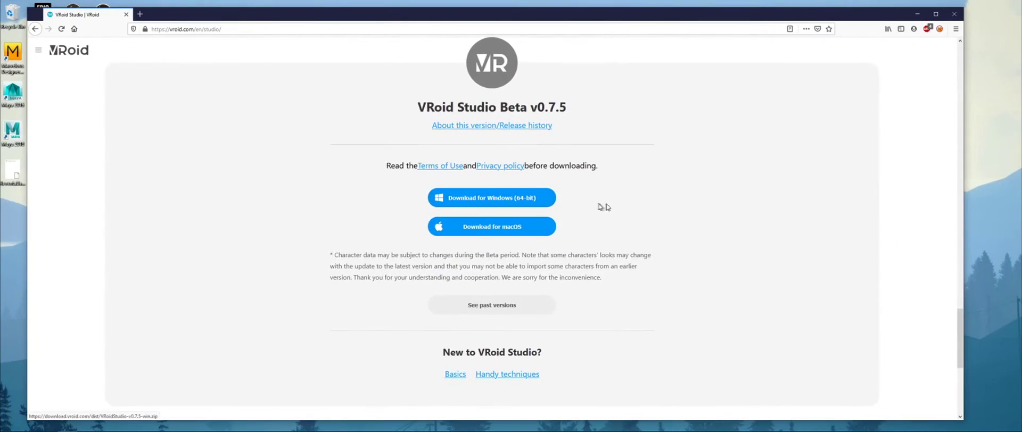
pyautogui.click(918, 14)
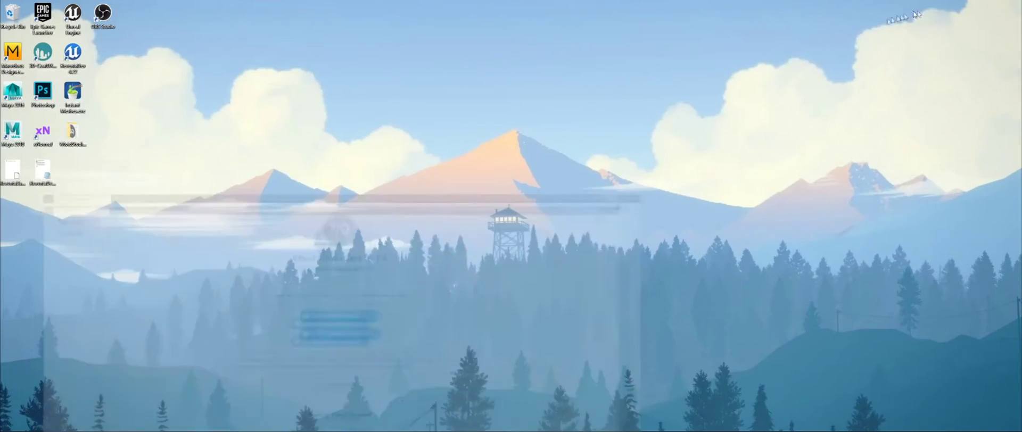
# - Launch VRoidStudio.exe from the VRoidStudio-v0.7.5-win folder and maximise its window
pyautogui.doubleClick(73, 132)
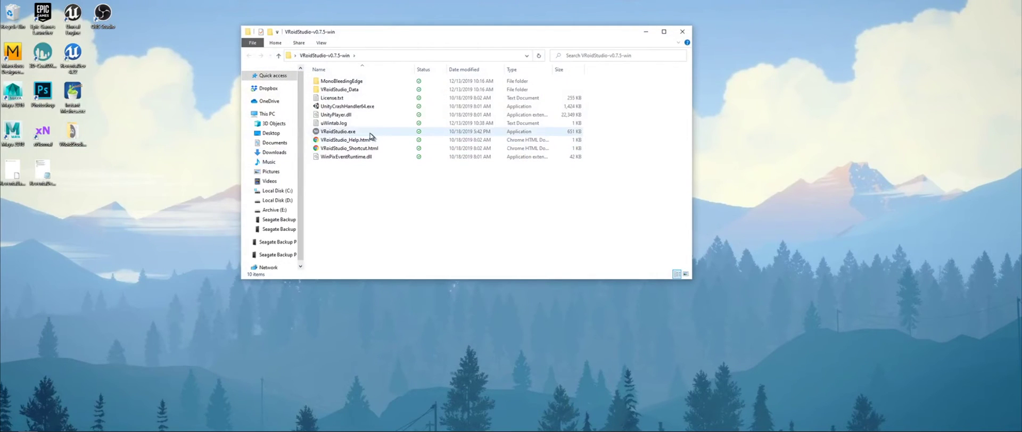
pyautogui.doubleClick(371, 134)
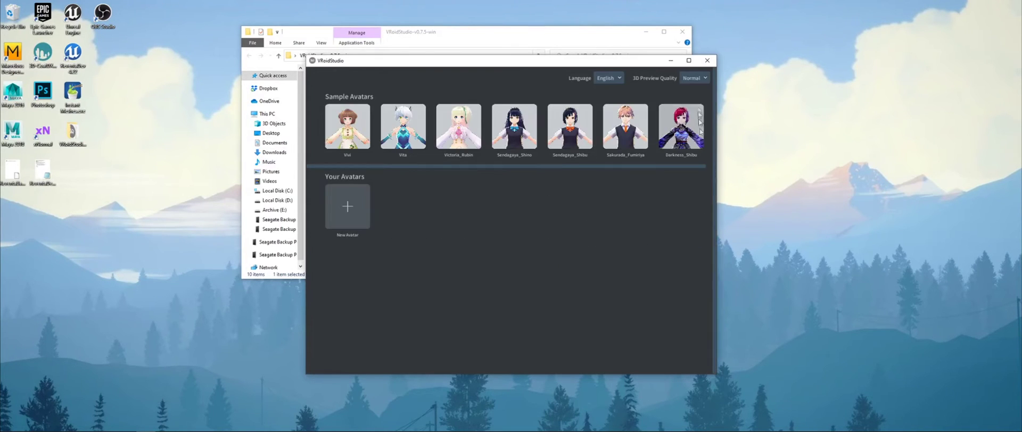
pyautogui.click(689, 61)
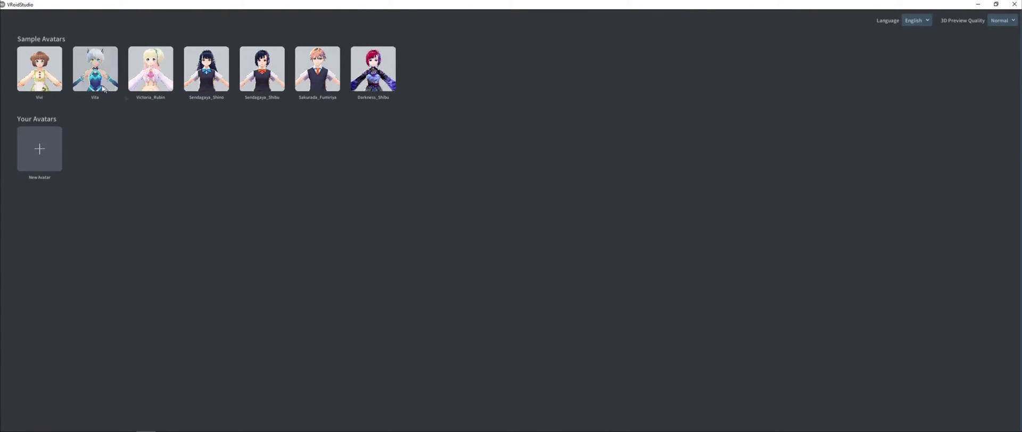
# - Create a new avatar from the female model type and open the Hair Editor
pyautogui.click(46, 158)
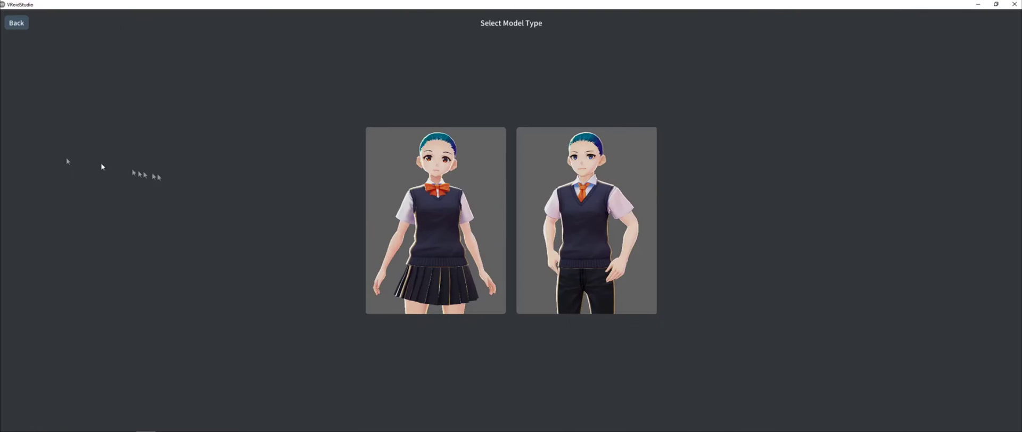
pyautogui.click(420, 182)
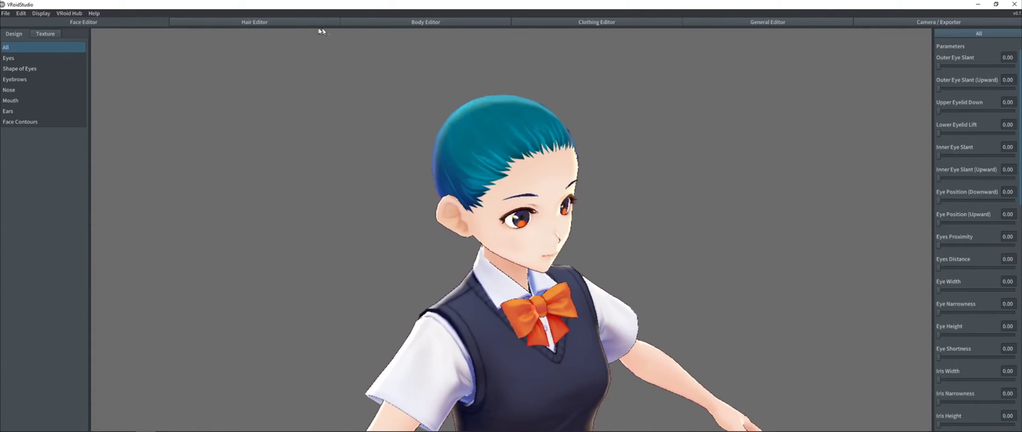
pyautogui.click(296, 23)
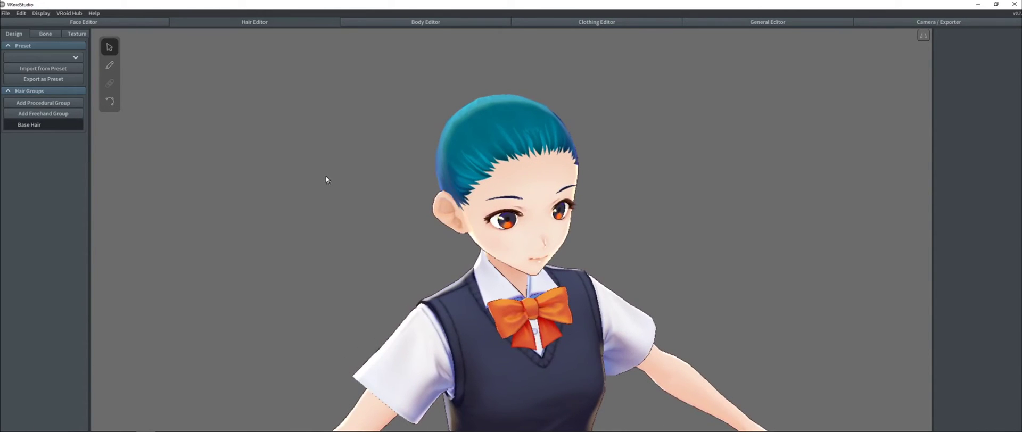
# - Add a freehand hair group and draw one long strand from the crown down the avatar's right side of the face
pyautogui.click(54, 114)
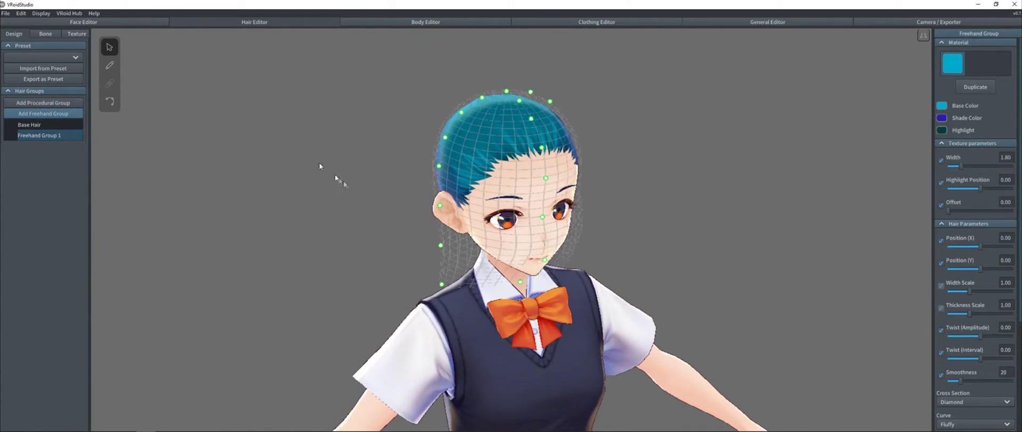
pyautogui.moveTo(334, 174)
pyautogui.mouseDown(button='right')
pyautogui.moveTo(326, 179)
pyautogui.moveTo(357, 186)
pyautogui.moveTo(336, 187)
pyautogui.moveTo(258, 134)
pyautogui.mouseUp(button='right')
pyautogui.click(106, 68)
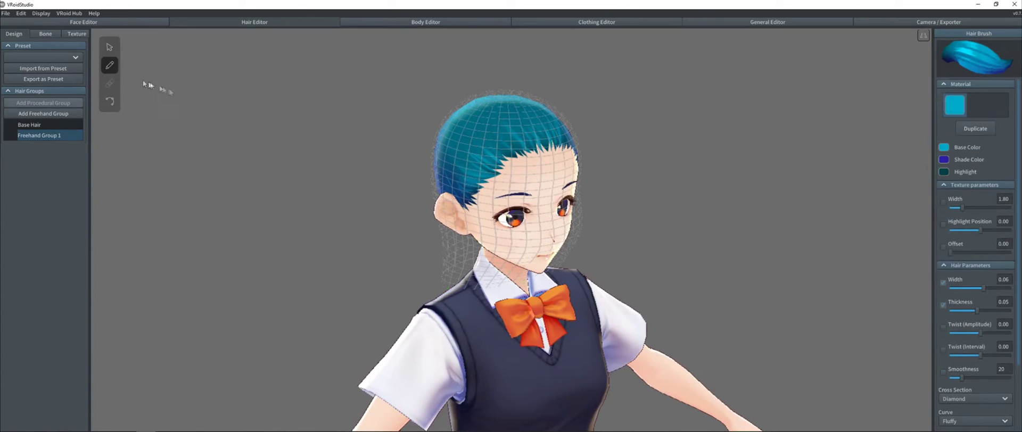
pyautogui.moveTo(506, 99); pyautogui.dragTo(470, 283)
pyautogui.moveTo(471, 283)
pyautogui.mouseDown(button='right')
pyautogui.moveTo(361, 216)
pyautogui.moveTo(404, 212)
pyautogui.moveTo(362, 212)
pyautogui.mouseUp(button='right')
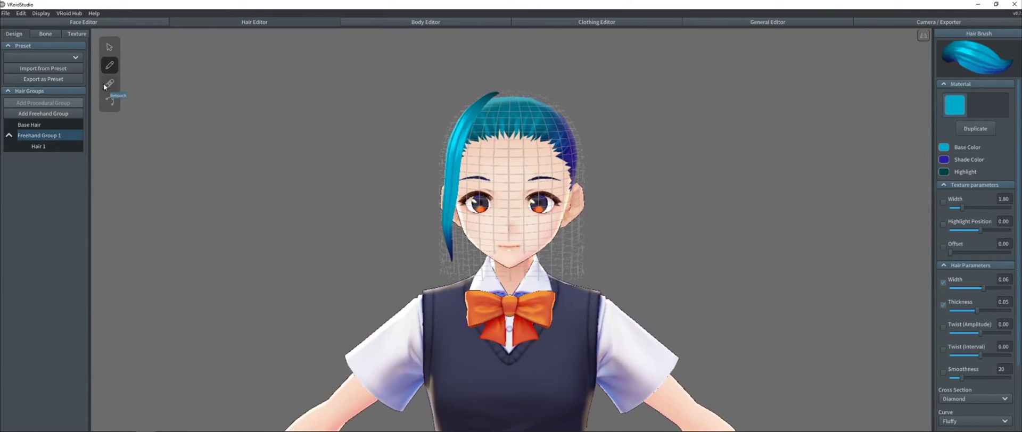
# - Reshape the first group's guide mesh by pulling its side points beside the avatar's right ear and jaw outward, flaring the strand
pyautogui.click(112, 48)
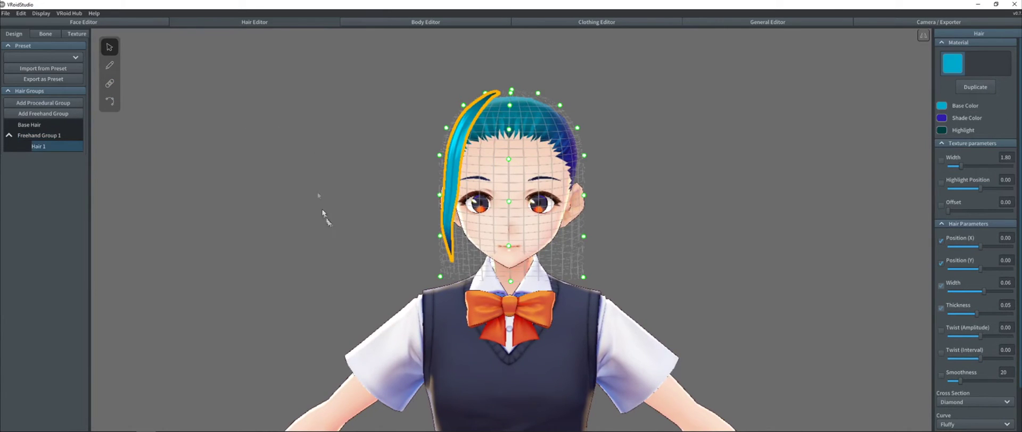
pyautogui.moveTo(323, 215); pyautogui.dragTo(345, 224, button='right')
pyautogui.click(441, 198)
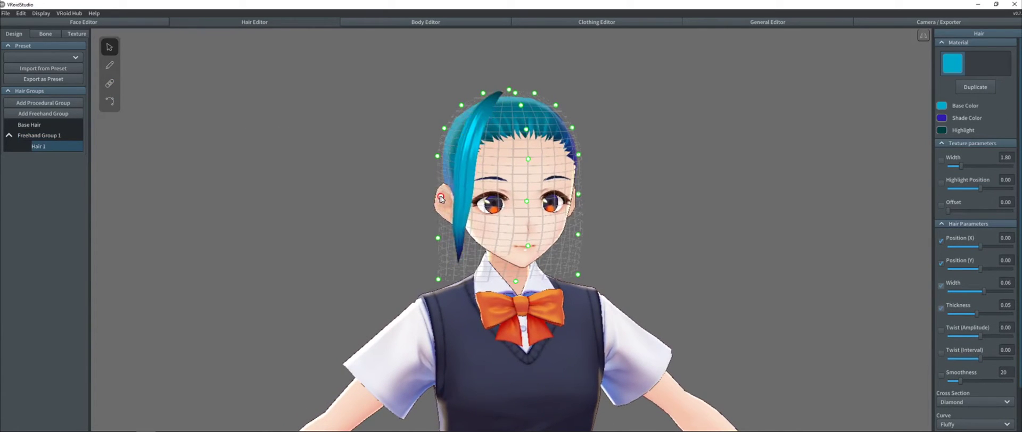
pyautogui.click(465, 210)
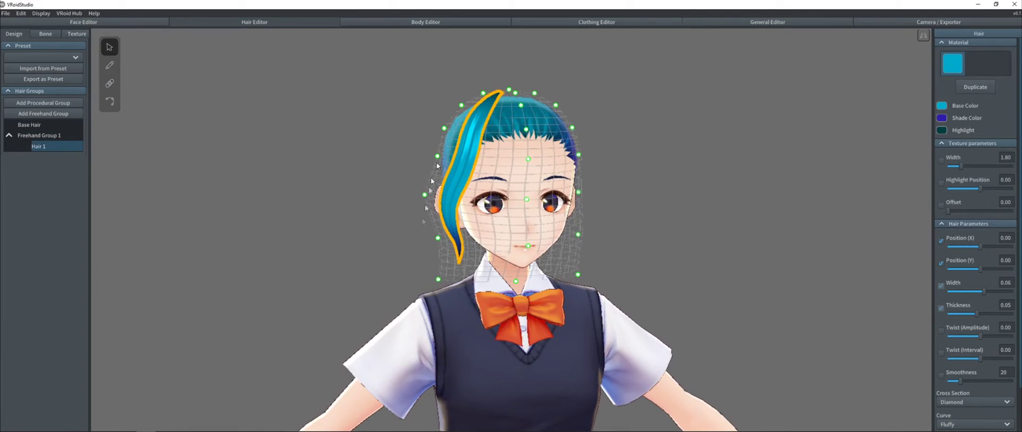
pyautogui.moveTo(437, 239); pyautogui.dragTo(459, 275)
pyautogui.moveTo(403, 188)
pyautogui.mouseDown(button='right')
pyautogui.moveTo(372, 180)
pyautogui.moveTo(437, 190)
pyautogui.moveTo(393, 189)
pyautogui.mouseUp(button='right')
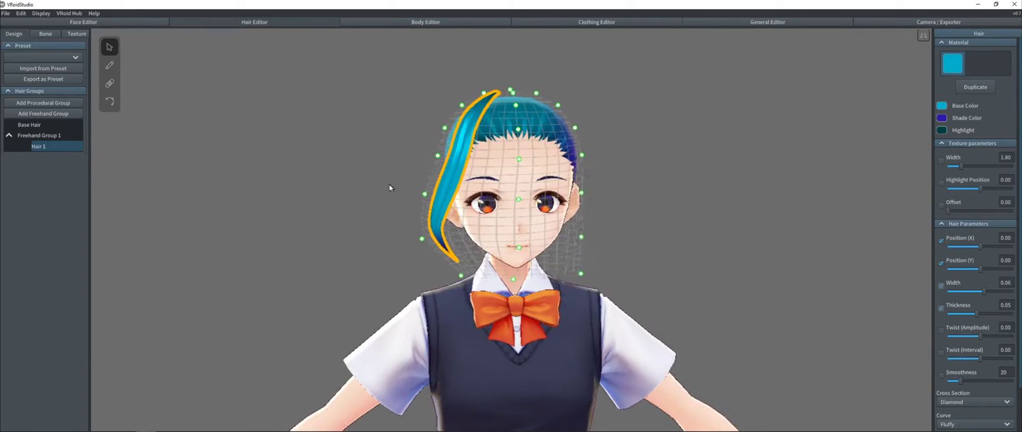
# - Set the hair brush width to 0.08 and draw a wide strand from the crown down the avatar's right side, behind the first
pyautogui.click(109, 65)
pyautogui.moveTo(151, 141); pyautogui.dragTo(198, 187, button='right')
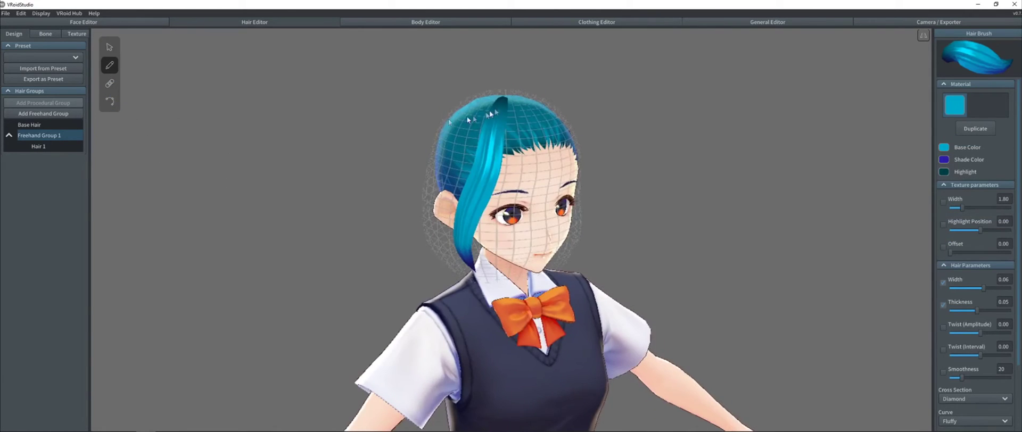
pyautogui.click(986, 188)
pyautogui.scroll(-1, 975, 208)
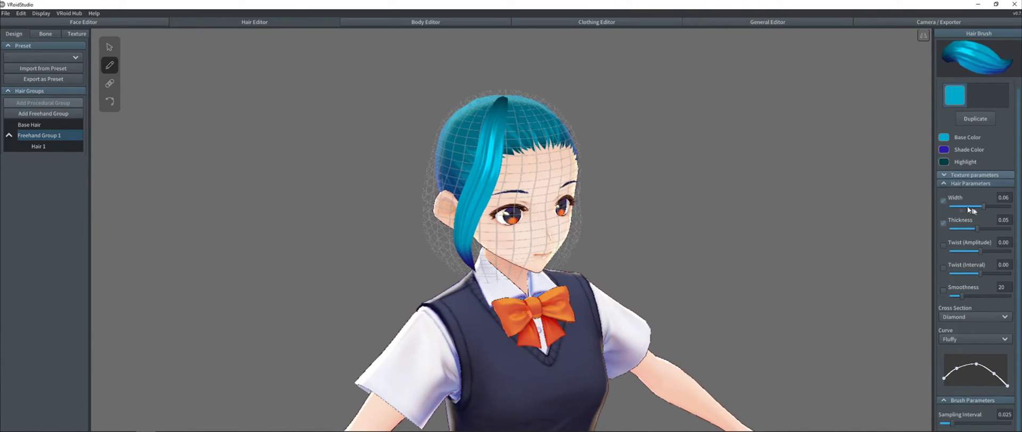
pyautogui.moveTo(983, 207); pyautogui.dragTo(999, 208)
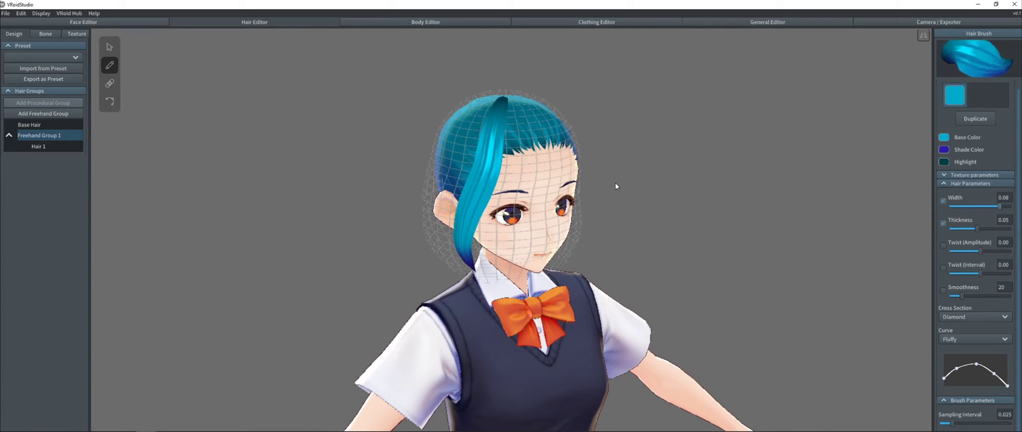
pyautogui.moveTo(643, 189); pyautogui.dragTo(591, 160, button='right')
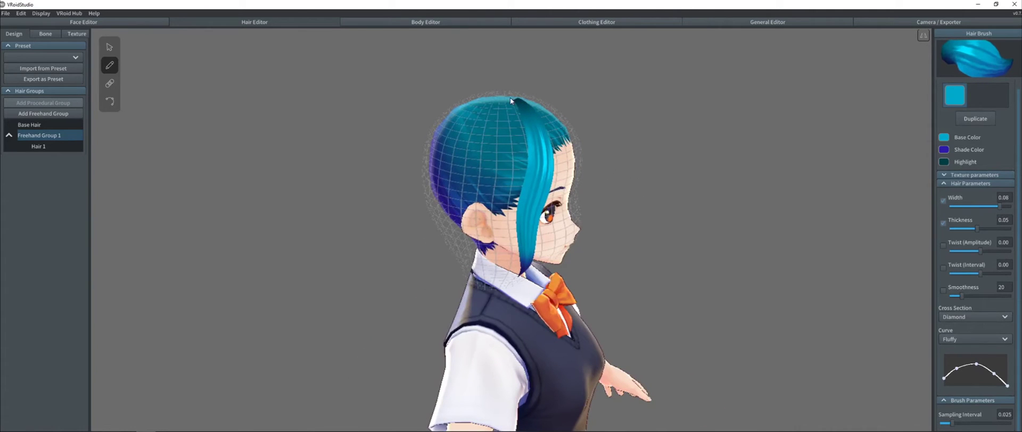
pyautogui.moveTo(510, 97); pyautogui.dragTo(490, 300)
pyautogui.moveTo(709, 245); pyautogui.dragTo(680, 235, button='right')
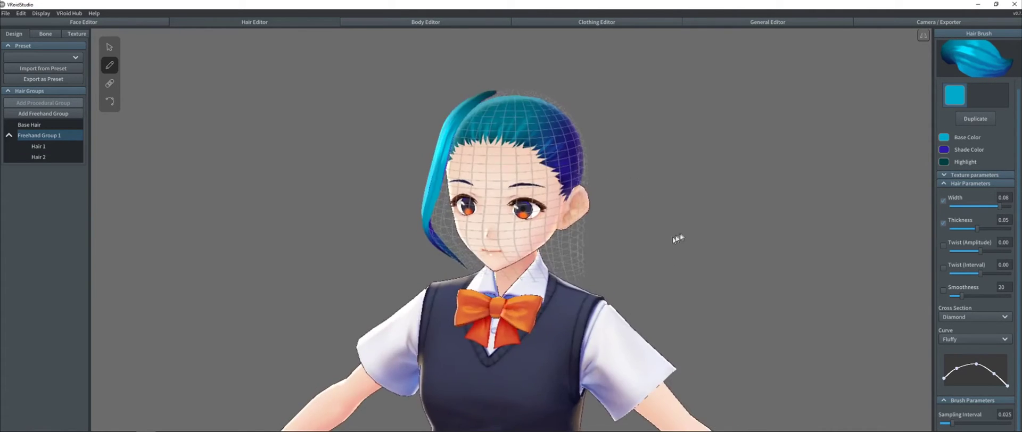
# - Set the hair brush width to 0.02 and draw a thin strand from the crown down the avatar's right side of the face
pyautogui.moveTo(975, 206); pyautogui.dragTo(955, 206)
pyautogui.moveTo(459, 138); pyautogui.dragTo(500, 131, button='right')
pyautogui.moveTo(509, 101); pyautogui.dragTo(484, 248)
pyautogui.moveTo(384, 234); pyautogui.dragTo(341, 219, button='right')
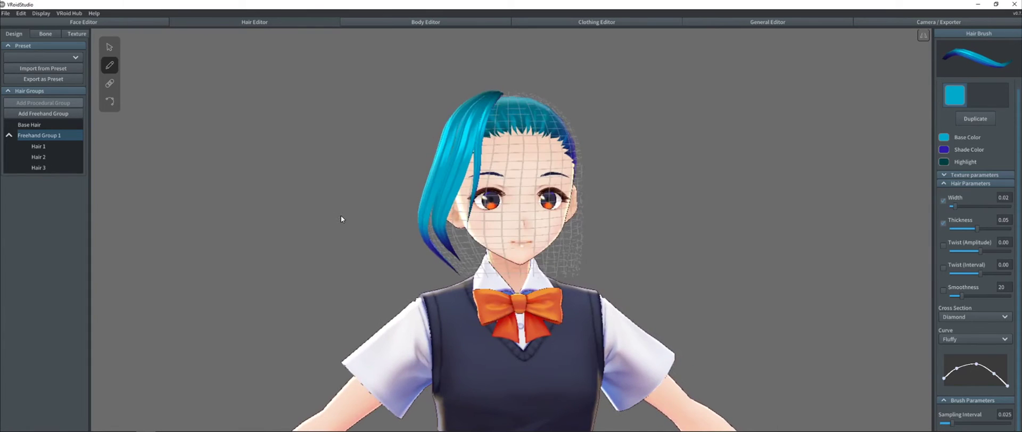
# - Add a second freehand hair group and move its guide mesh's side points inward, closer to the avatar's cheek and neck
pyautogui.click(9, 137)
pyautogui.moveTo(237, 205)
pyautogui.mouseDown(button='right')
pyautogui.moveTo(330, 213)
pyautogui.moveTo(261, 209)
pyautogui.mouseUp(button='right')
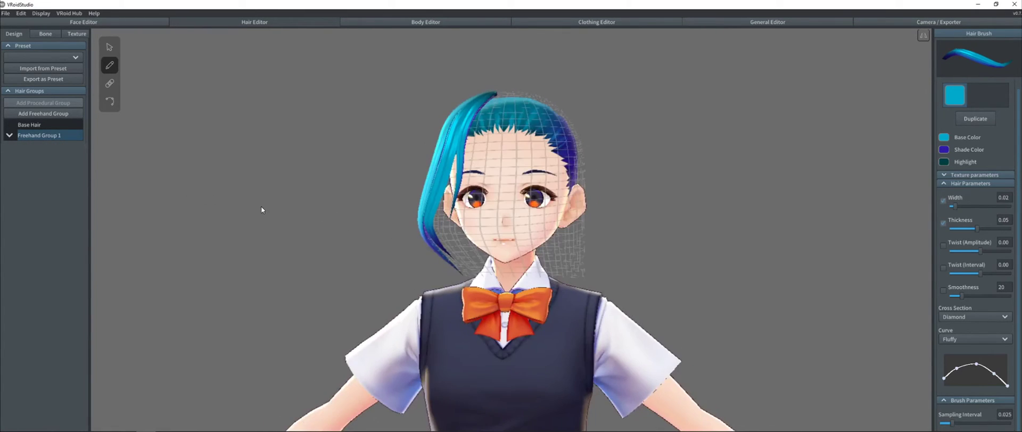
pyautogui.click(56, 114)
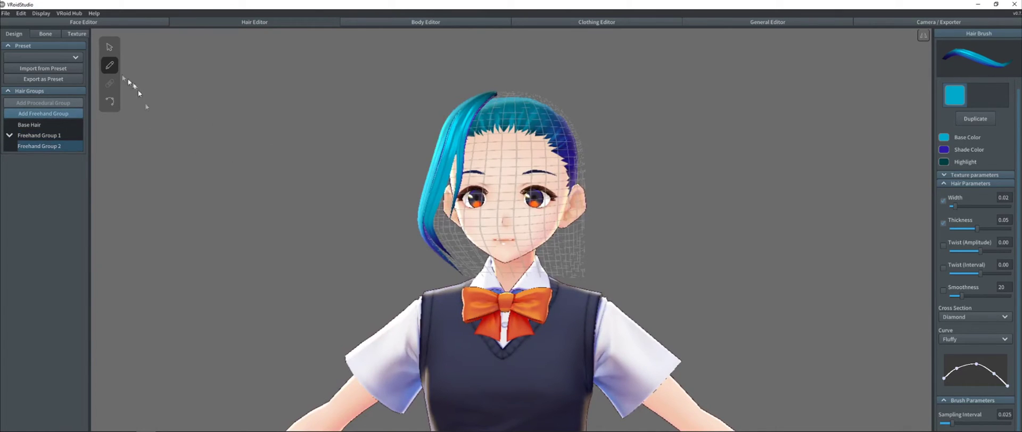
pyautogui.click(106, 48)
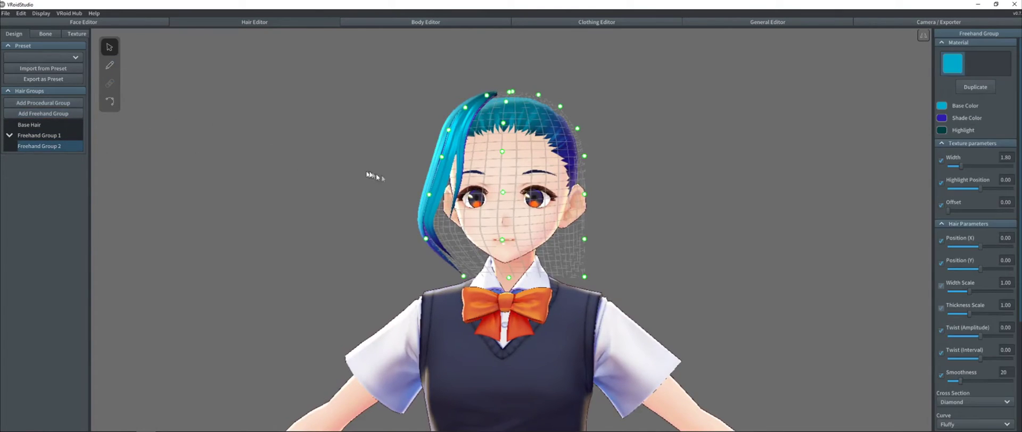
pyautogui.moveTo(429, 194); pyautogui.dragTo(437, 195)
pyautogui.moveTo(426, 240); pyautogui.dragTo(453, 238)
pyautogui.moveTo(464, 277); pyautogui.dragTo(481, 268)
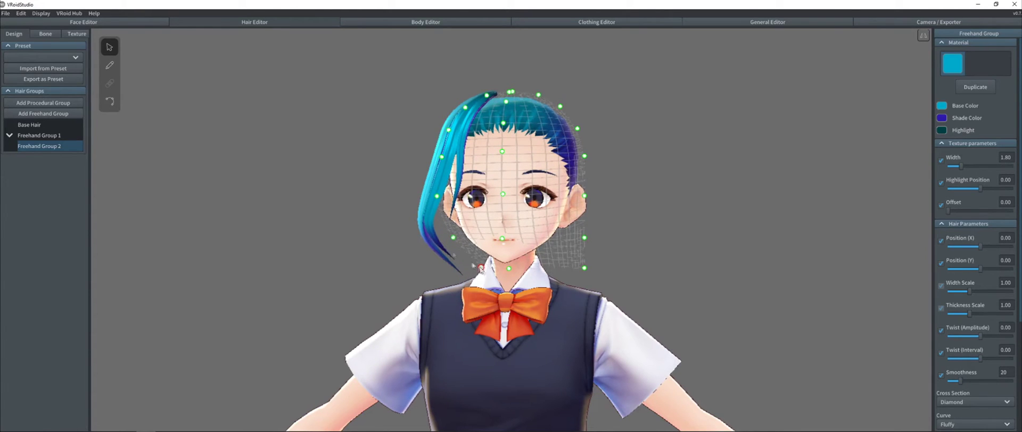
# - Draw three thin strands in the second freehand group, filling in beneath the wider hair on the avatar's right side
pyautogui.click(111, 64)
pyautogui.moveTo(266, 192); pyautogui.dragTo(304, 192, button='right')
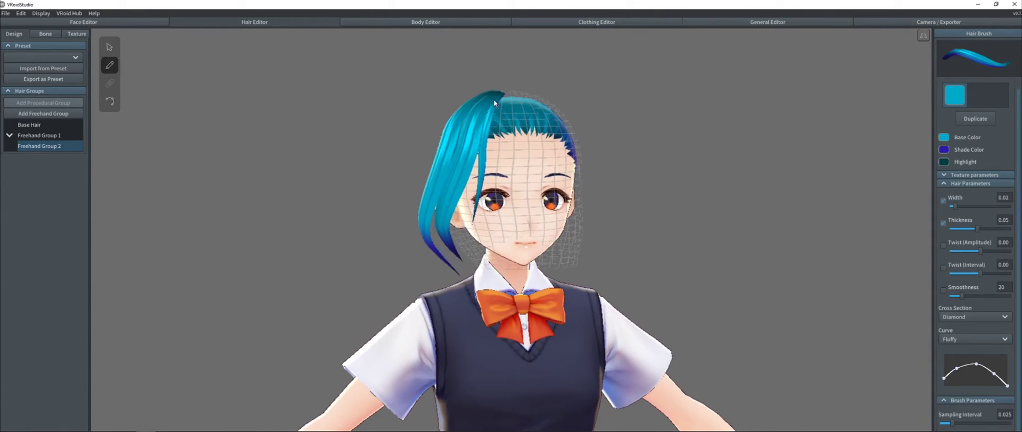
pyautogui.moveTo(494, 100); pyautogui.dragTo(459, 240)
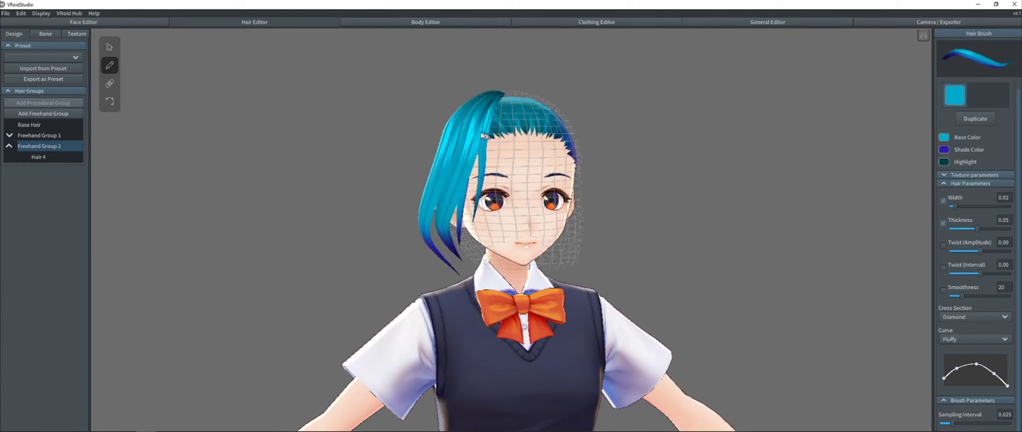
pyautogui.moveTo(482, 134)
pyautogui.mouseDown()
pyautogui.moveTo(466, 176)
pyautogui.moveTo(488, 287)
pyautogui.mouseUp()
pyautogui.moveTo(479, 277); pyautogui.dragTo(402, 273, button='right')
pyautogui.moveTo(508, 121); pyautogui.dragTo(467, 267)
pyautogui.moveTo(420, 237)
pyautogui.mouseDown(button='right')
pyautogui.moveTo(334, 219)
pyautogui.moveTo(406, 228)
pyautogui.moveTo(347, 216)
pyautogui.moveTo(372, 244)
pyautogui.moveTo(347, 230)
pyautogui.mouseUp(button='right')
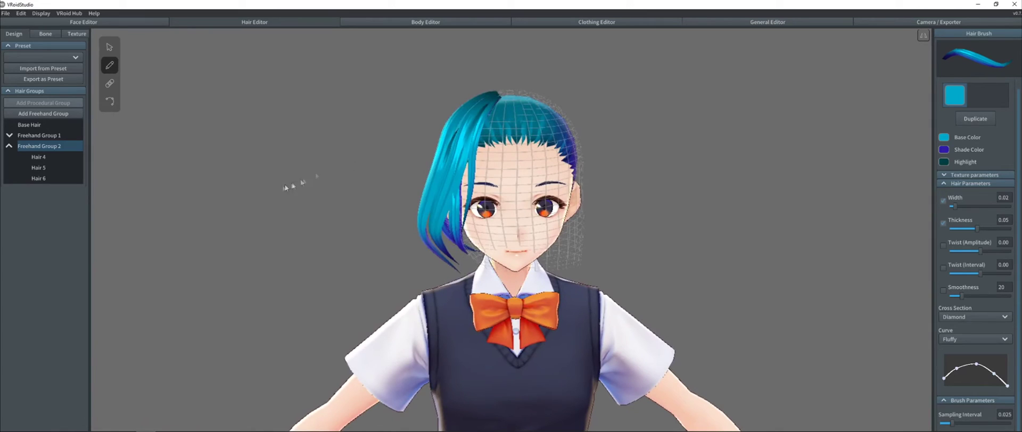
# - Clone Freehand Group 1 and flip the copy onto the opposite side of the head, keeping the copy selected
pyautogui.click(38, 136)
pyautogui.rightClick(37, 137)
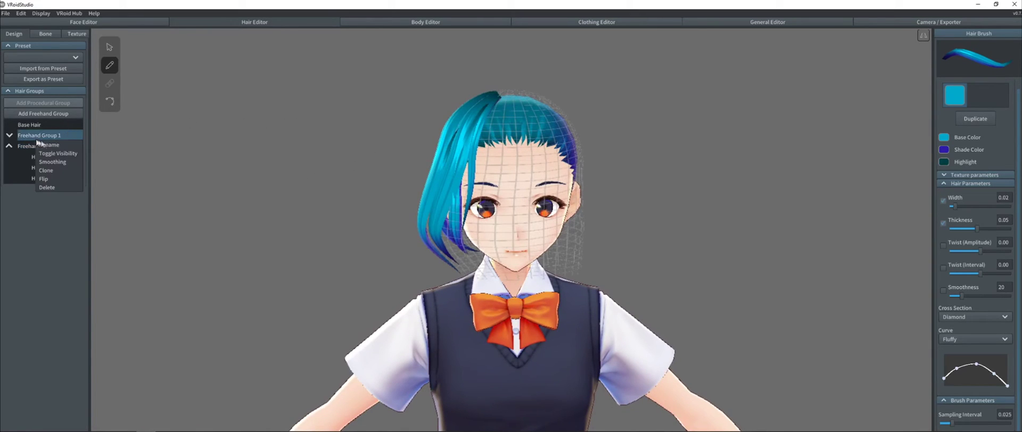
pyautogui.click(65, 170)
pyautogui.rightClick(38, 188)
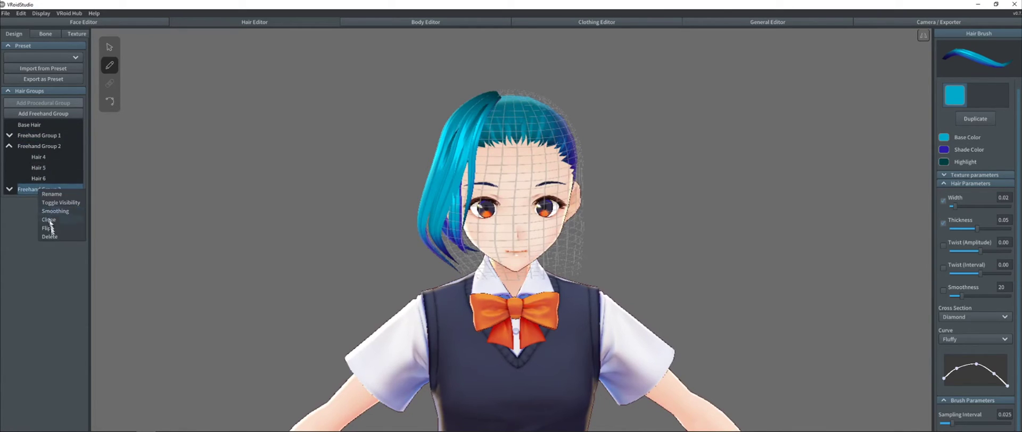
pyautogui.click(48, 228)
pyautogui.moveTo(242, 221)
pyautogui.mouseDown(button='right')
pyautogui.moveTo(210, 214)
pyautogui.moveTo(238, 222)
pyautogui.mouseUp(button='right')
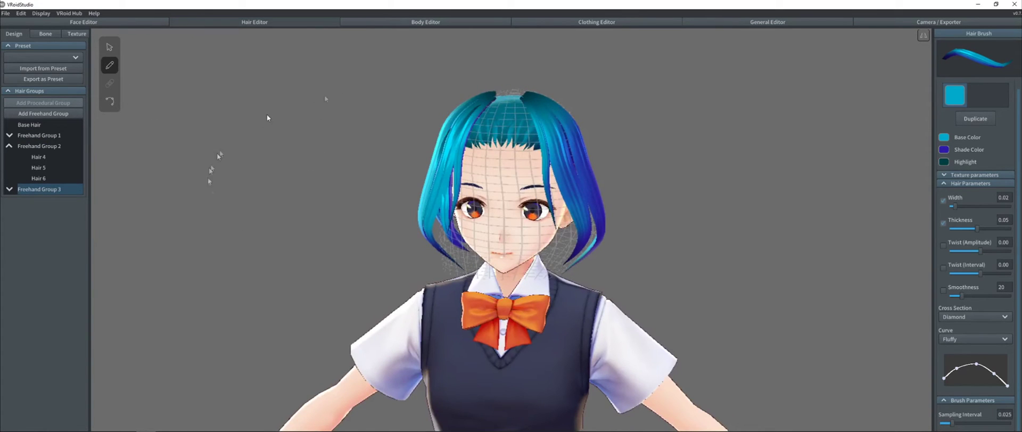
pyautogui.moveTo(313, 207); pyautogui.dragTo(326, 201, button='right')
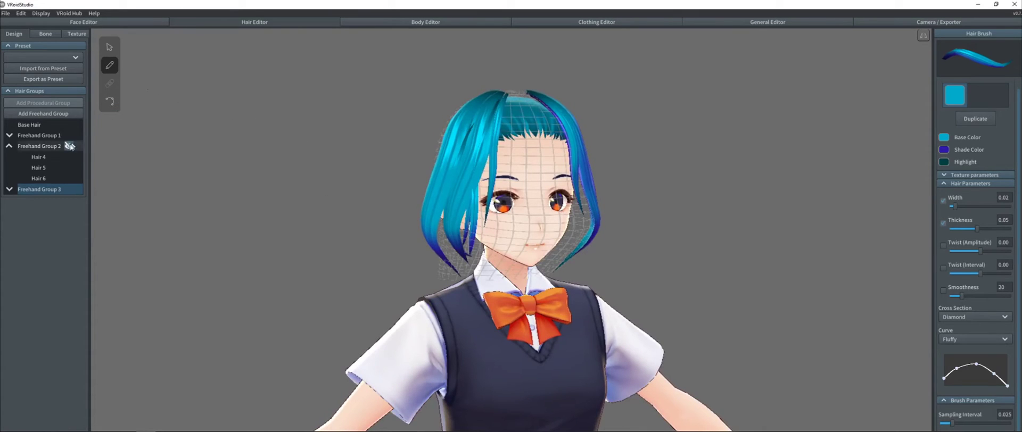
pyautogui.click(109, 47)
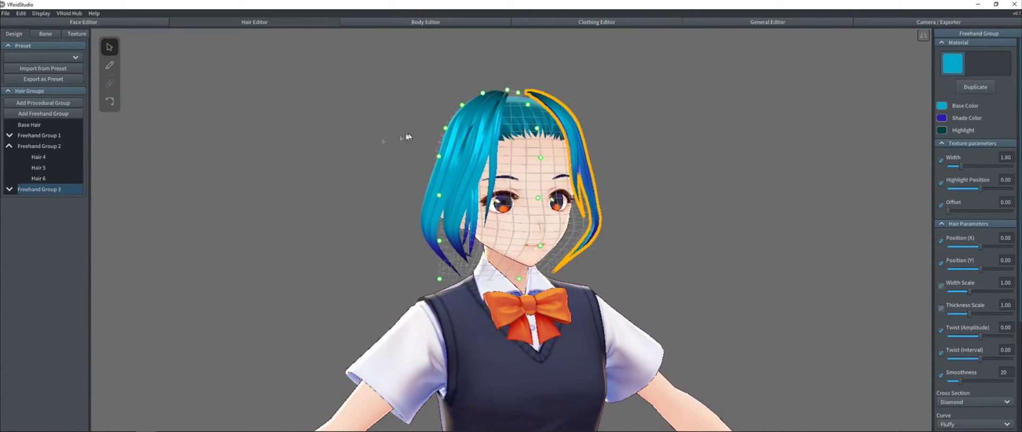
pyautogui.click(40, 147)
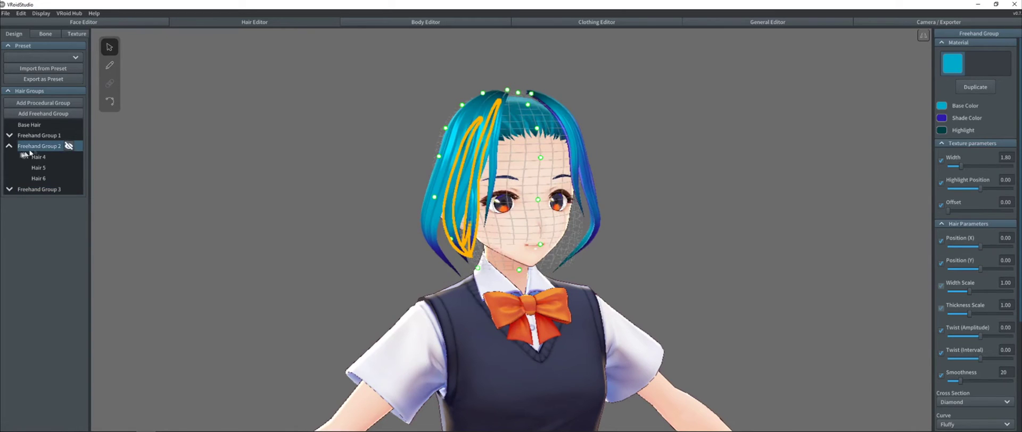
pyautogui.moveTo(489, 160); pyautogui.dragTo(341, 192, button='right')
pyautogui.click(345, 189)
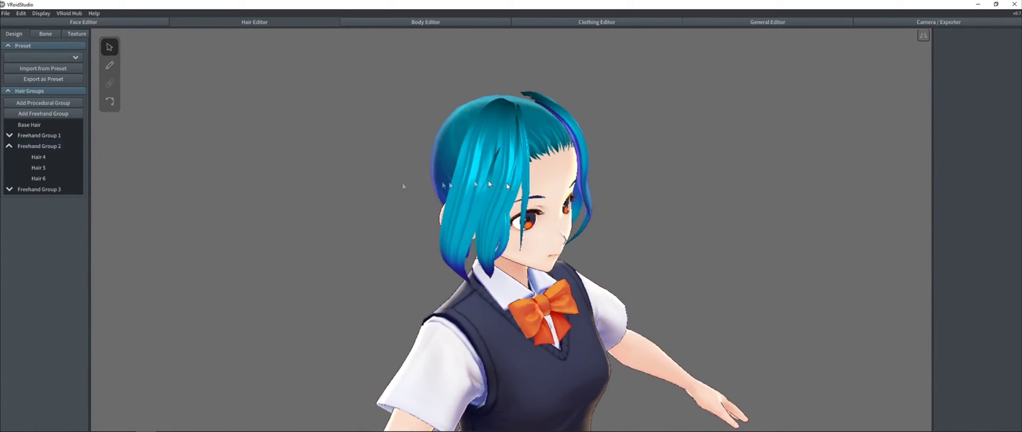
# - Reshape Hair 1 in Freehand Group 1 by shifting its middle and lower control points toward the face
pyautogui.click(72, 135)
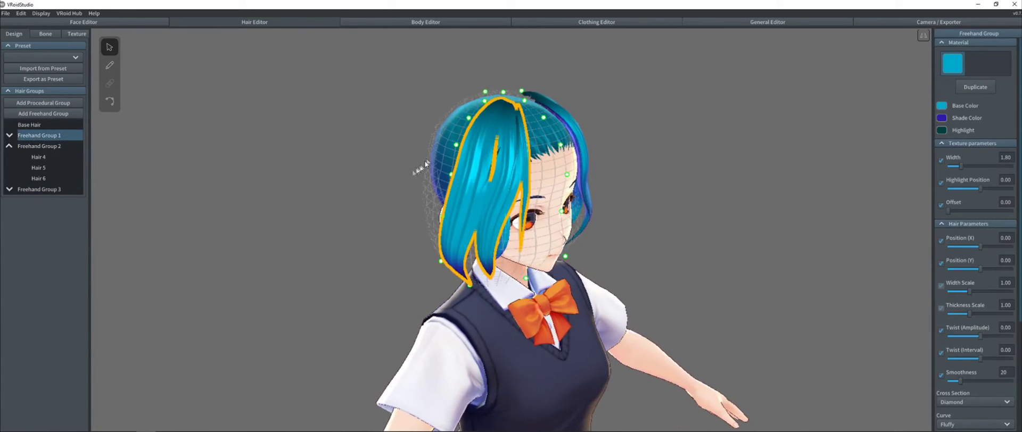
pyautogui.moveTo(421, 167)
pyautogui.mouseDown(button='right')
pyautogui.moveTo(389, 175)
pyautogui.moveTo(399, 179)
pyautogui.mouseUp(button='right')
pyautogui.click(482, 177)
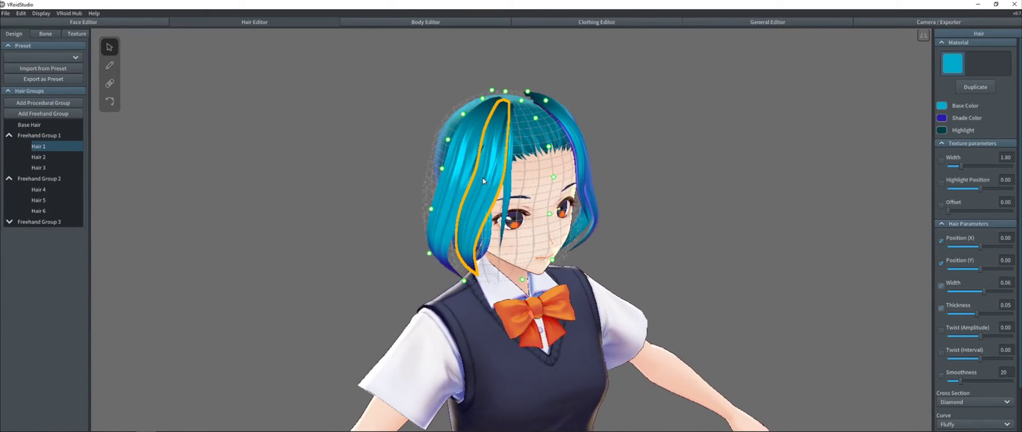
pyautogui.click(110, 102)
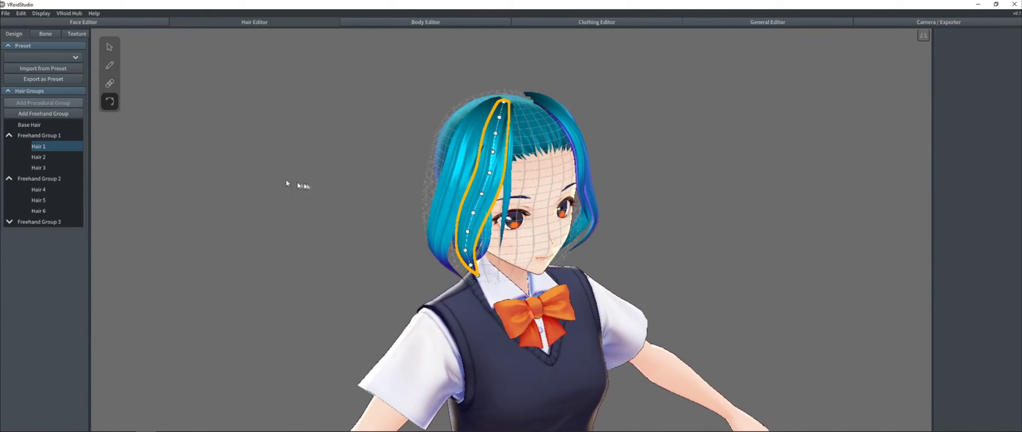
pyautogui.click(489, 172)
pyautogui.moveTo(489, 173); pyautogui.dragTo(485, 173)
pyautogui.click(488, 194)
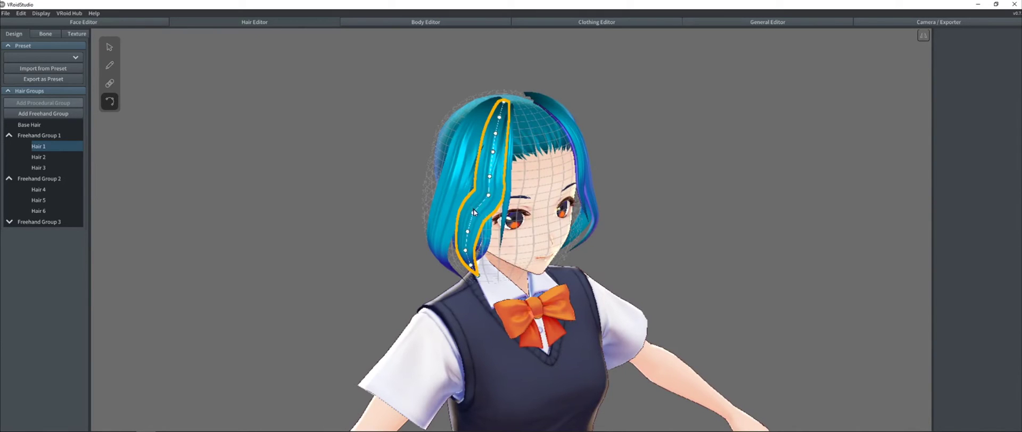
pyautogui.moveTo(474, 214); pyautogui.dragTo(475, 235)
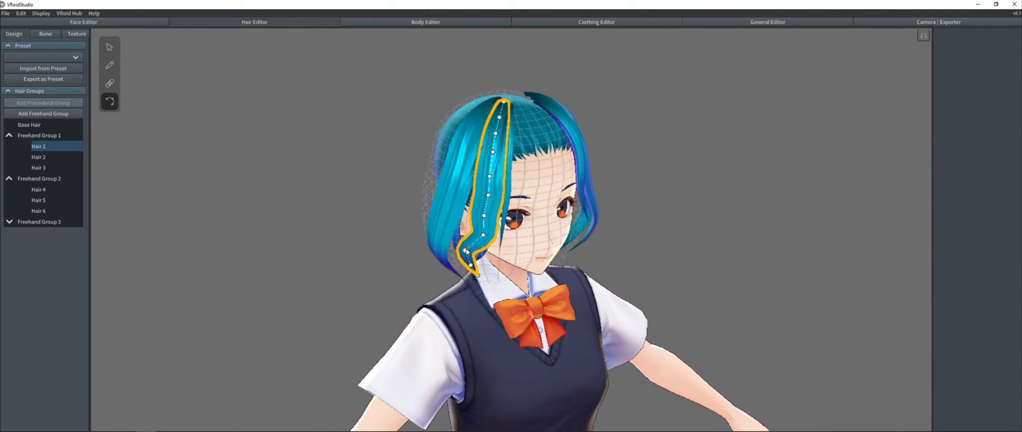
pyautogui.click(483, 257)
# - Pull the root and upper control points of Hair 1 toward the center of the crown, and bring Hair 2's root there too
pyautogui.moveTo(483, 257); pyautogui.dragTo(420, 159, button='right')
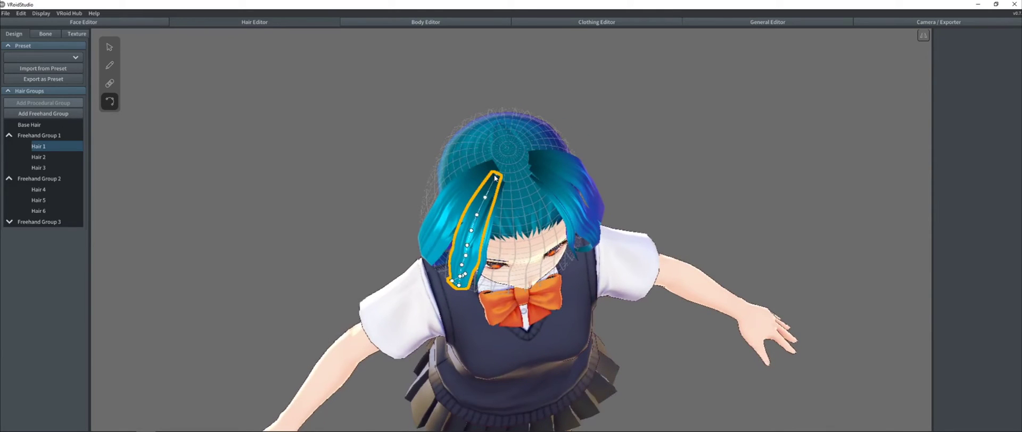
pyautogui.moveTo(497, 176); pyautogui.dragTo(510, 155)
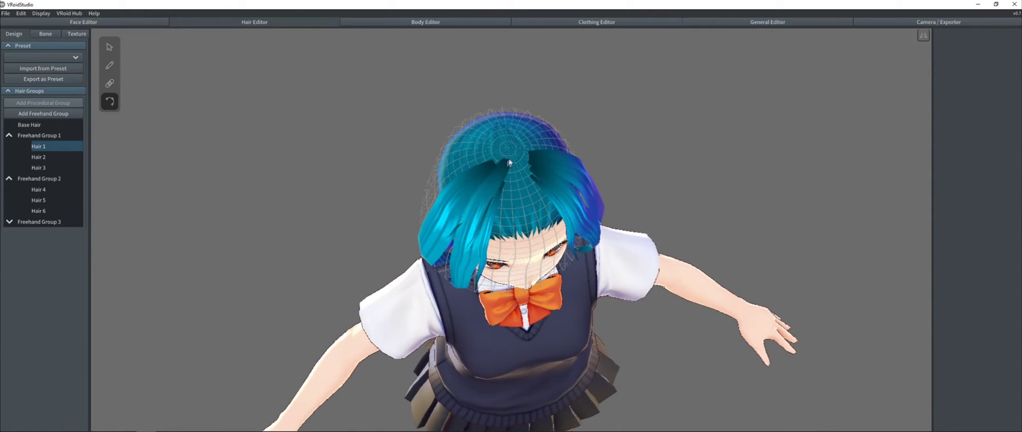
pyautogui.moveTo(485, 197); pyautogui.dragTo(495, 186)
pyautogui.click(492, 180)
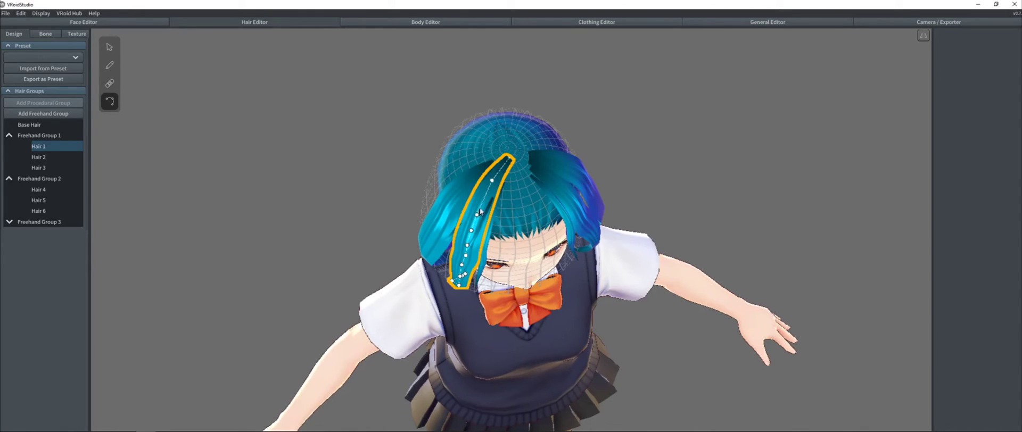
pyautogui.moveTo(478, 214); pyautogui.dragTo(483, 201)
pyautogui.click(479, 181)
pyautogui.click(494, 164)
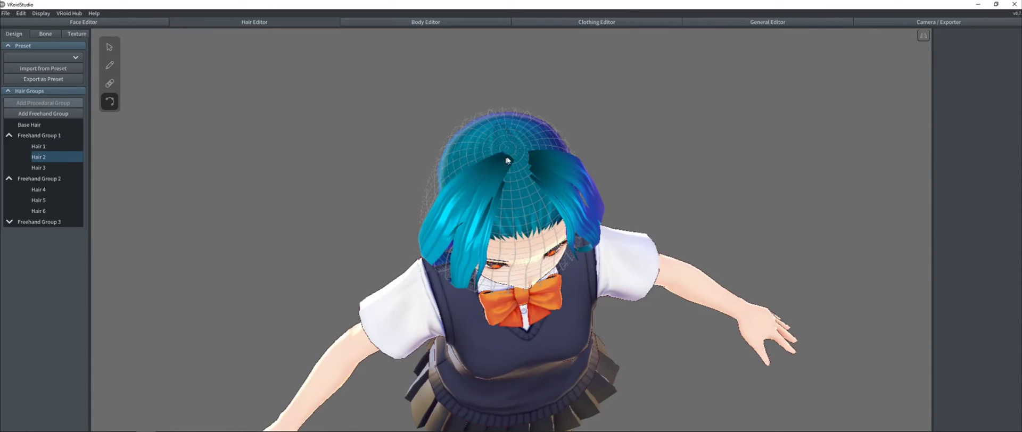
# - Move the root control points of the mirrored strands in Freehand Group 3 to the center of the crown
pyautogui.click(545, 170)
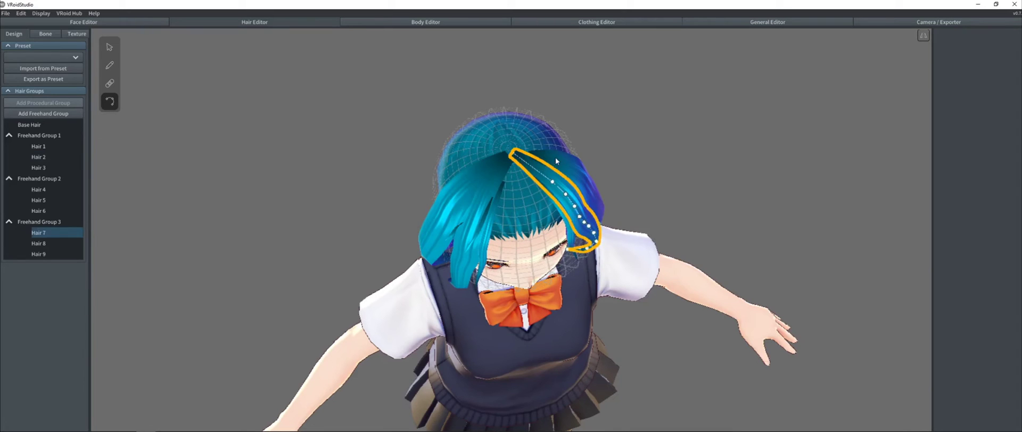
pyautogui.click(526, 154)
pyautogui.moveTo(525, 155); pyautogui.dragTo(509, 153)
pyautogui.moveTo(394, 183); pyautogui.dragTo(349, 139, button='right')
pyautogui.click(345, 177)
pyautogui.moveTo(344, 178); pyautogui.dragTo(341, 182, button='right')
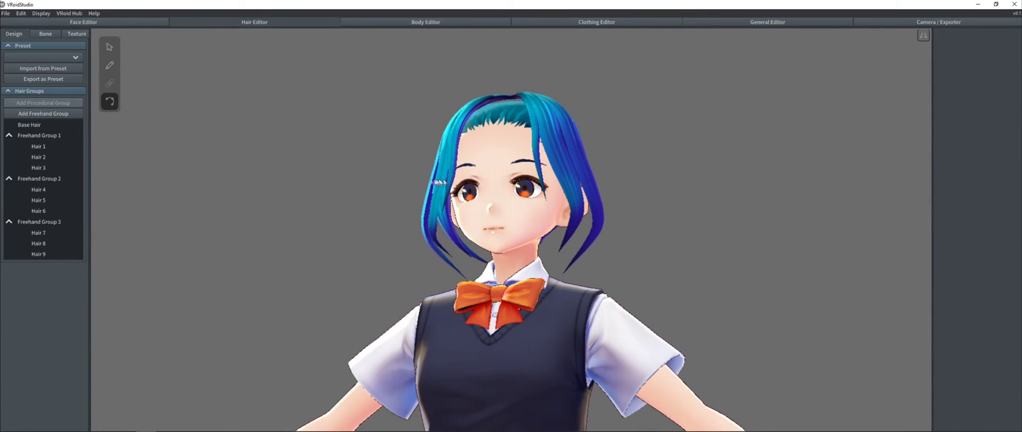
pyautogui.moveTo(434, 180); pyautogui.dragTo(413, 190, button='right')
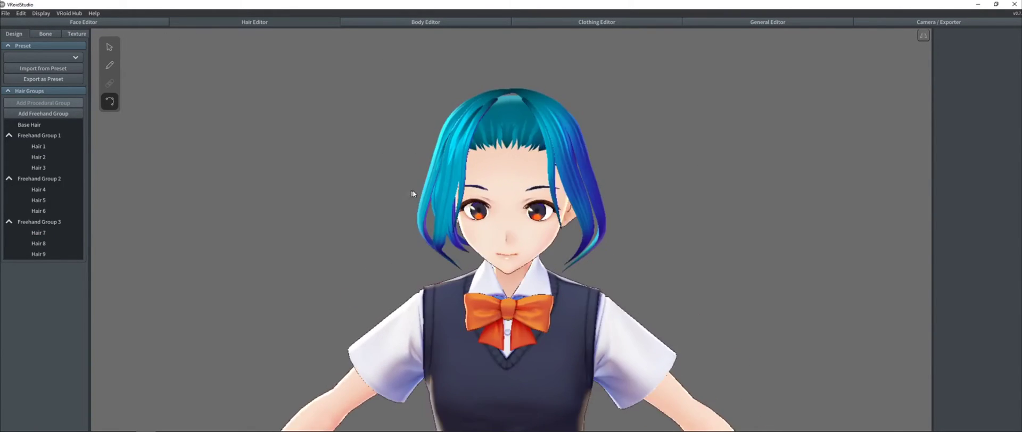
pyautogui.moveTo(708, 137); pyautogui.dragTo(679, 149, button='right')
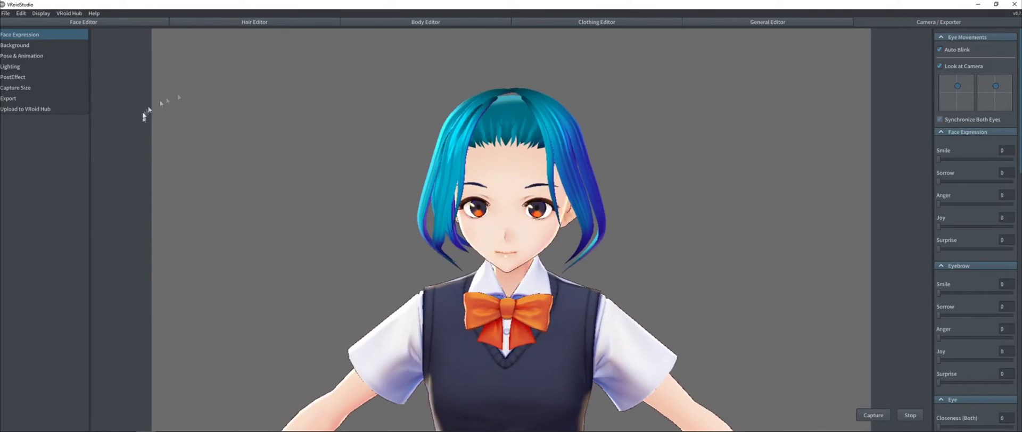
# - Try to export the hair as a quad-mesh OBJ over ChinBobHair.obj in the Temp folder on drive E
pyautogui.scroll(-3, 867, 155)
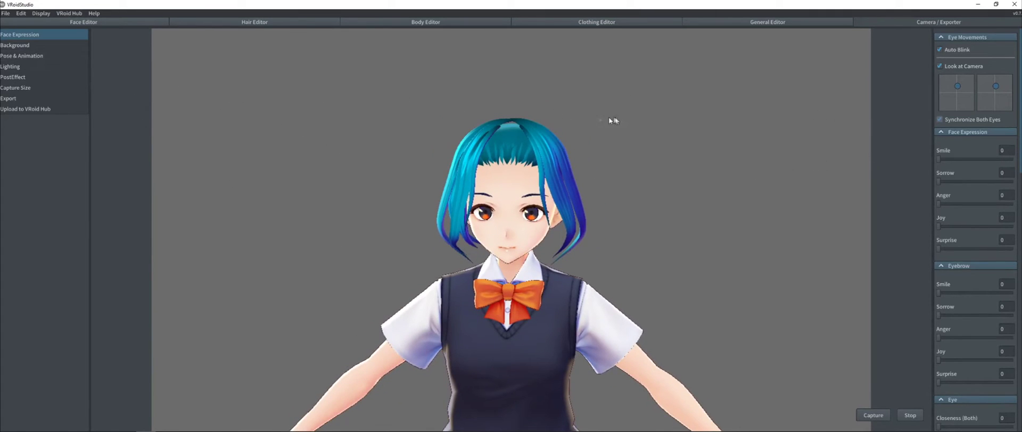
pyautogui.click(34, 100)
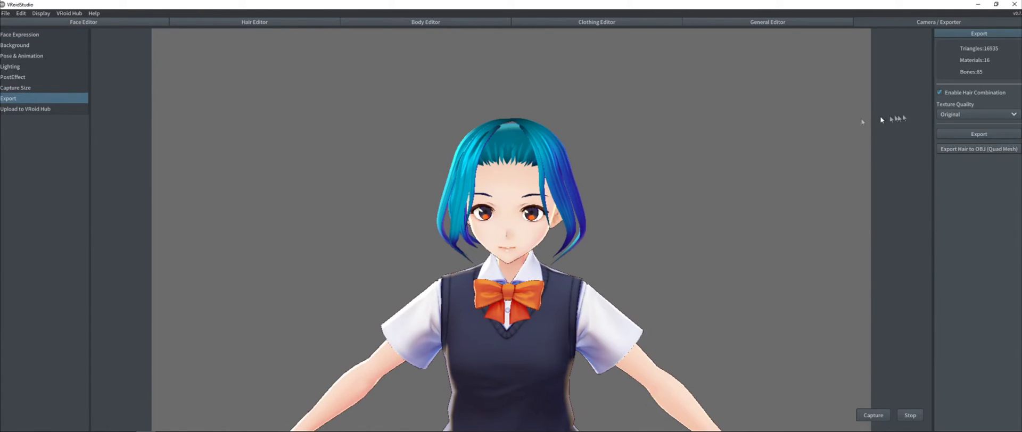
pyautogui.click(975, 149)
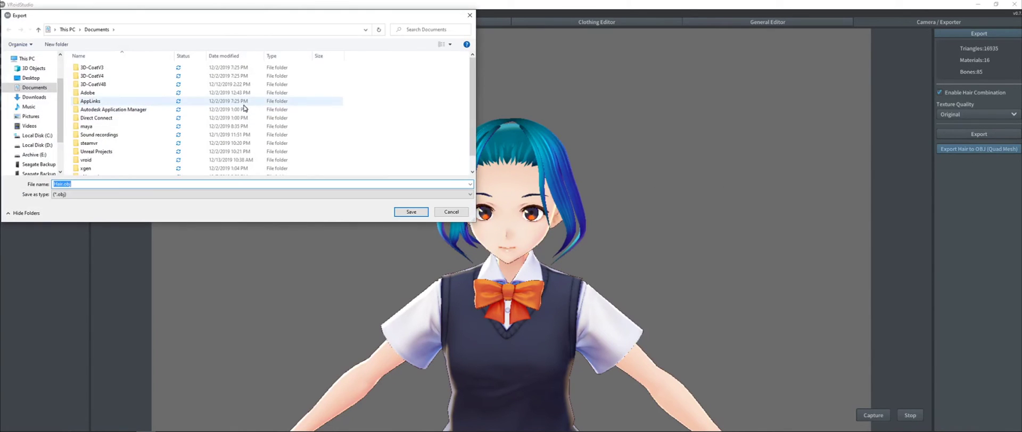
pyautogui.click(365, 29)
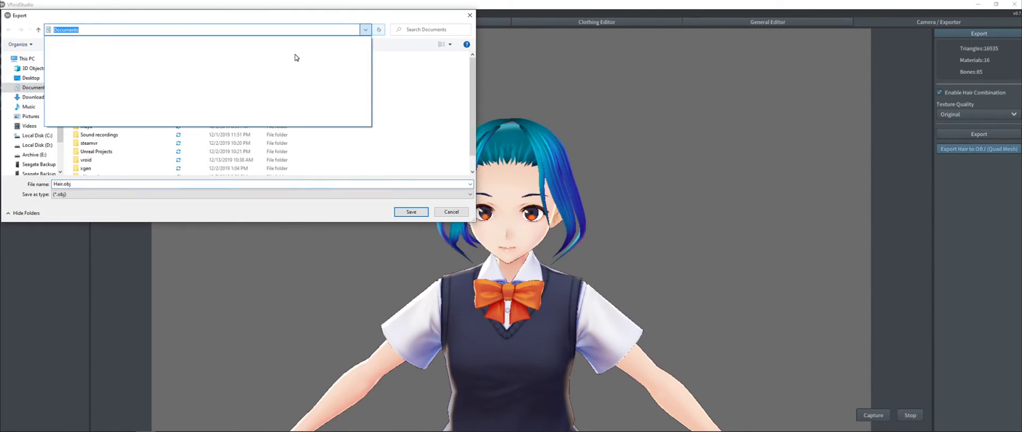
pyautogui.click(34, 155)
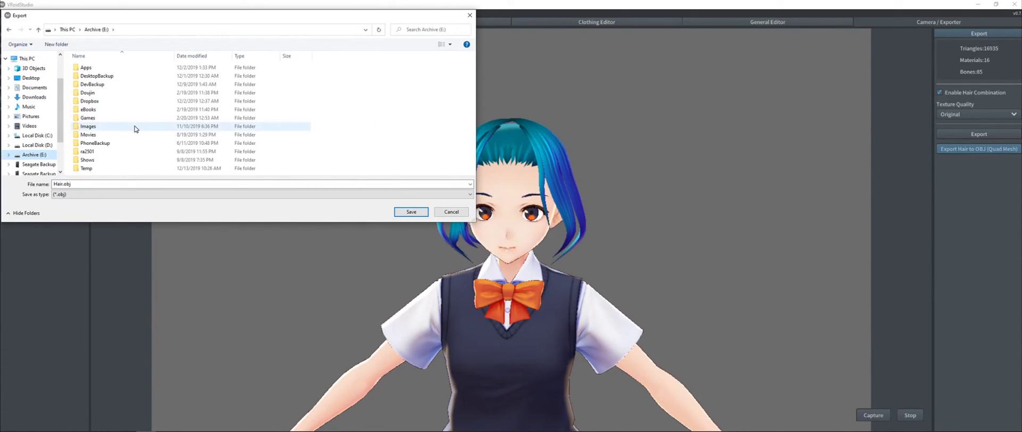
pyautogui.doubleClick(92, 169)
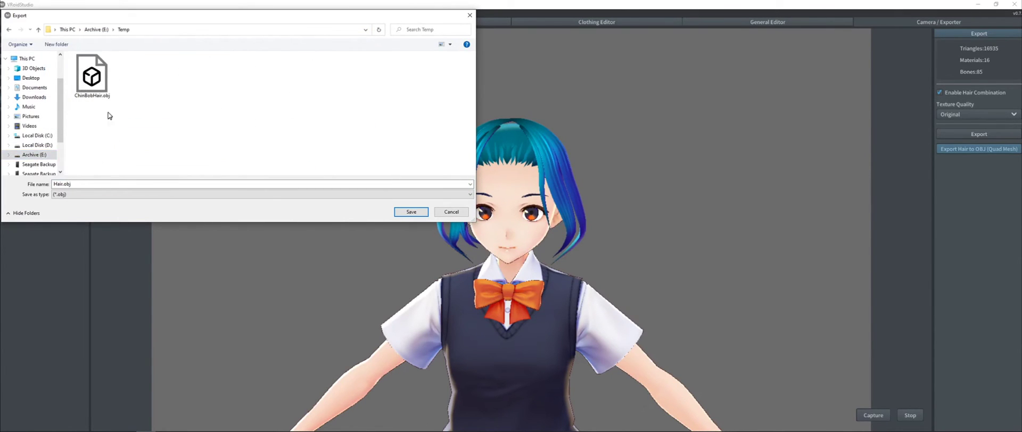
pyautogui.click(95, 86)
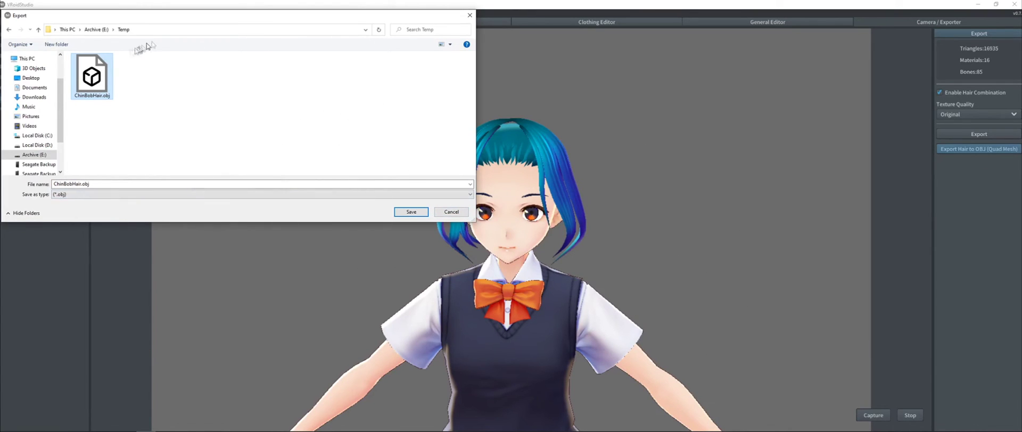
pyautogui.click(450, 213)
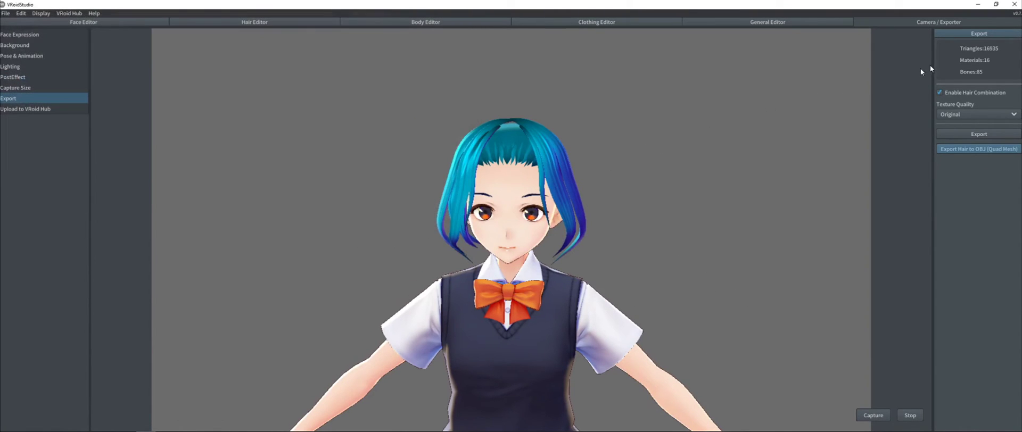
# - Quit VRoid Studio without saving the avatar and switch to the HairDemo.mb scene in Maya
pyautogui.click(1015, 5)
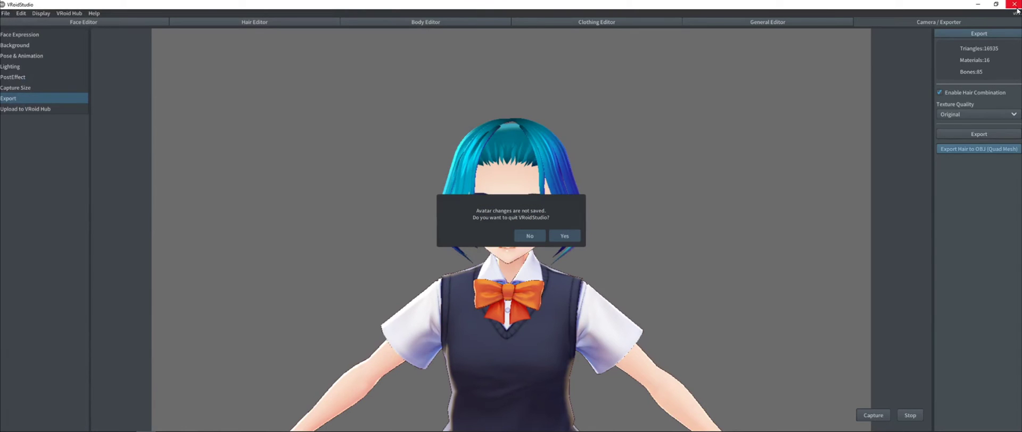
pyautogui.click(563, 237)
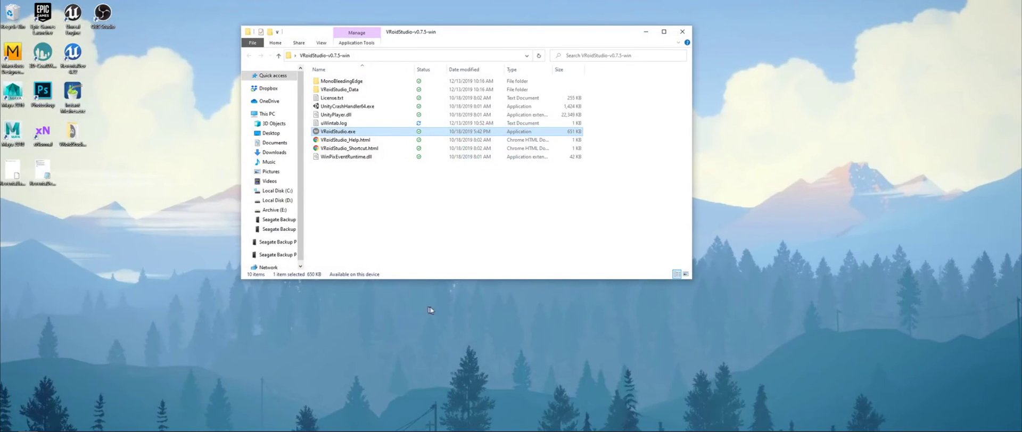
pyautogui.click(682, 31)
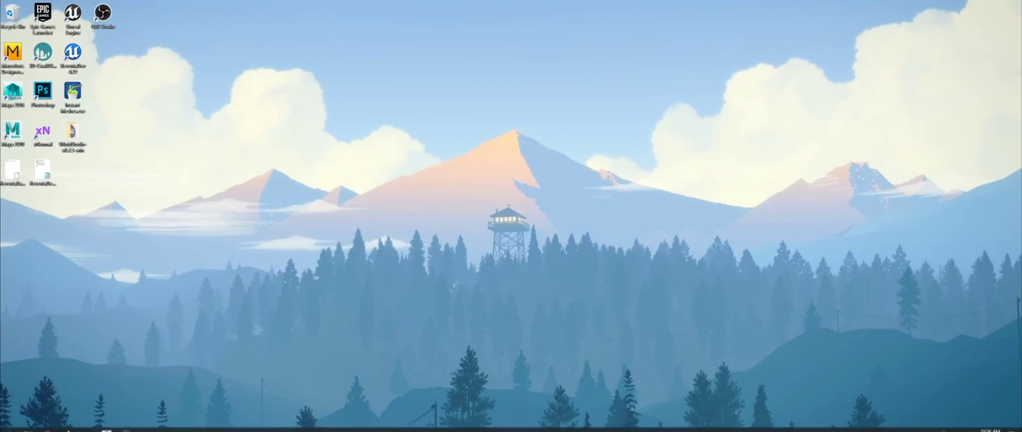
pyautogui.moveTo(107, 423)
pyautogui.click(142, 404)
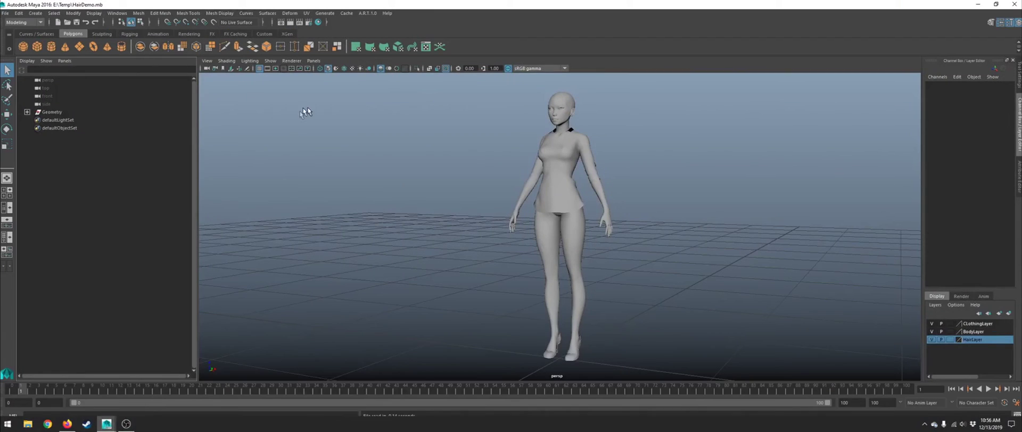
# - Import ChinBobHair.obj from E:/Temp into the scene
pyautogui.click(6, 13)
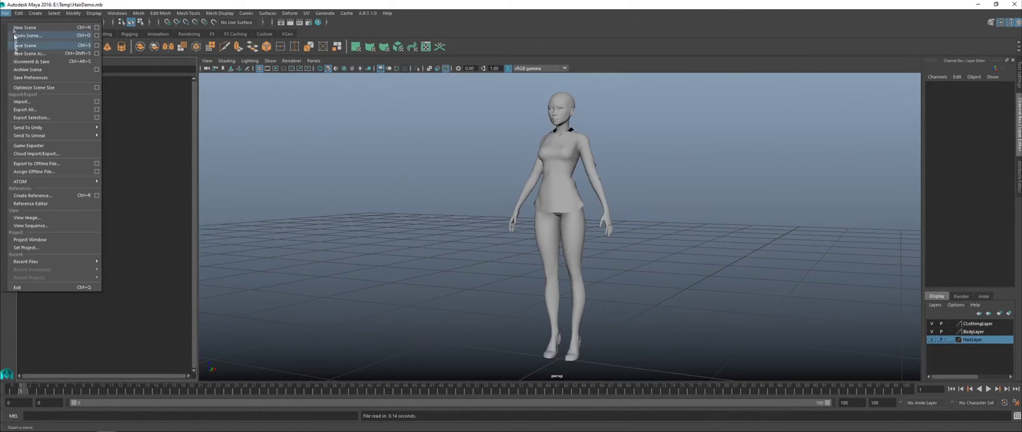
pyautogui.click(55, 101)
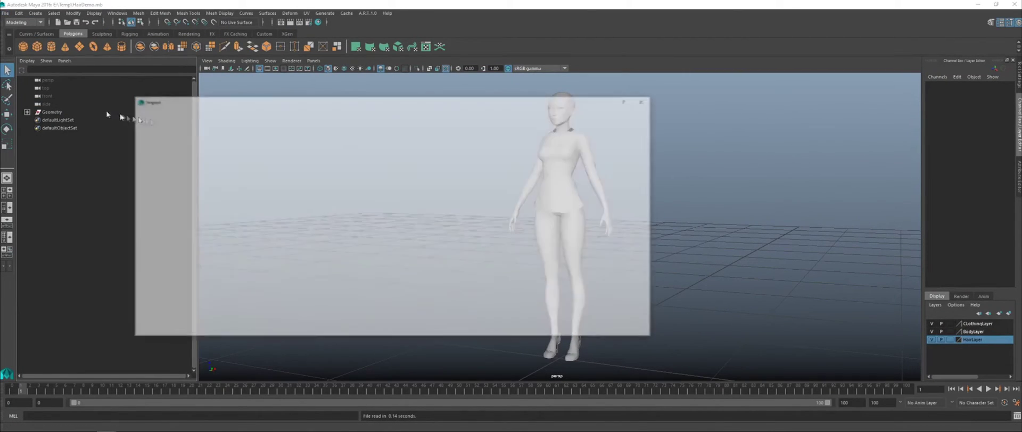
pyautogui.click(230, 137)
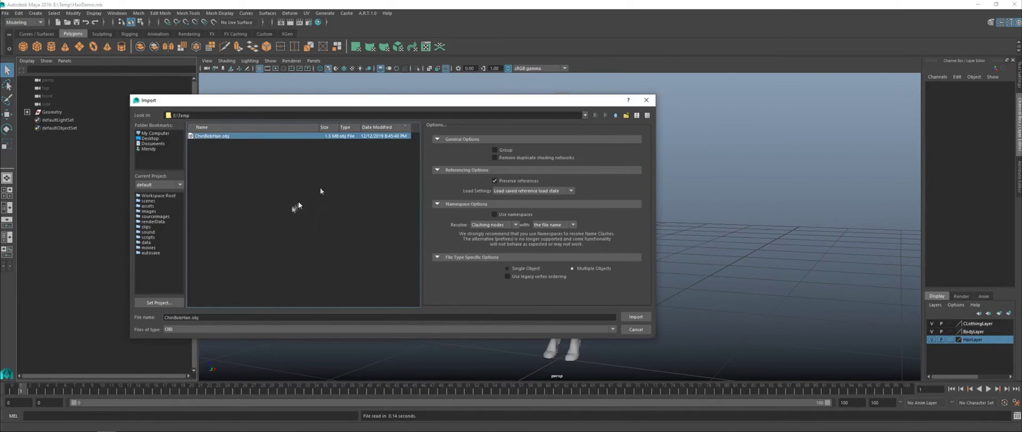
pyautogui.click(631, 318)
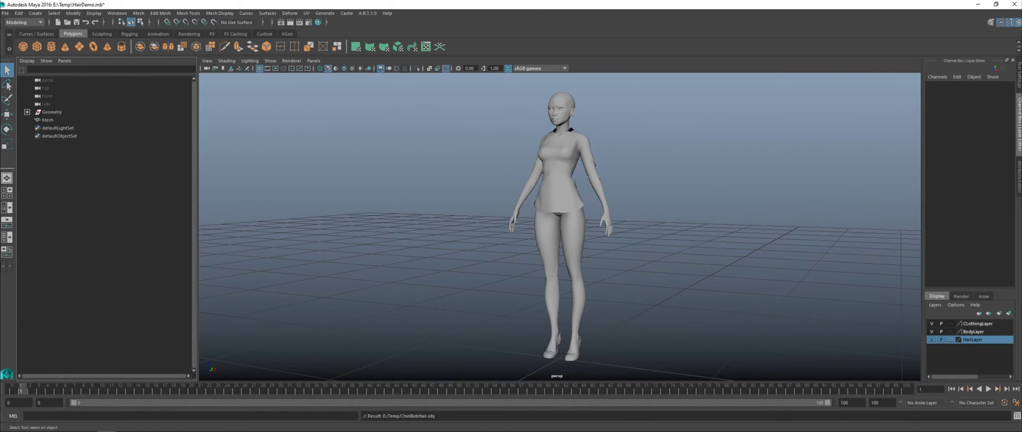
# - Scale the imported hair mesh to 100 on the X, Y and Z axes
pyautogui.click(47, 121)
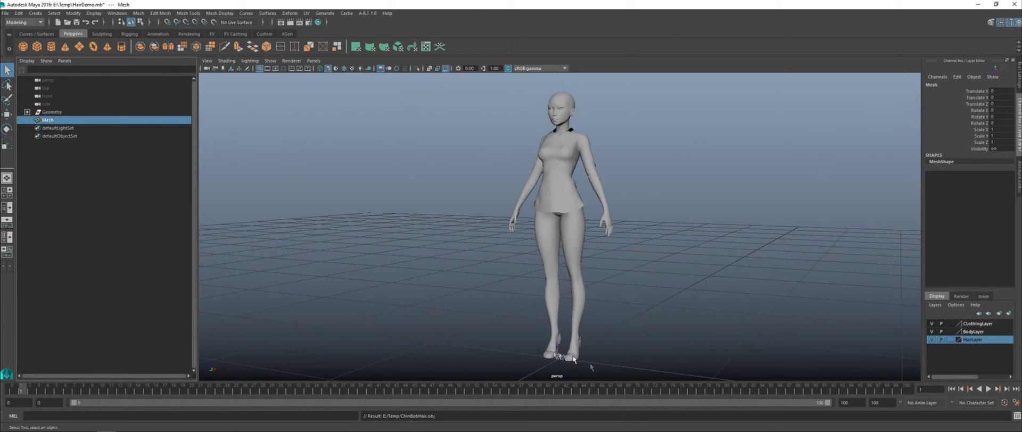
pyautogui.press('f')
pyautogui.scroll(-5, 534, 227)
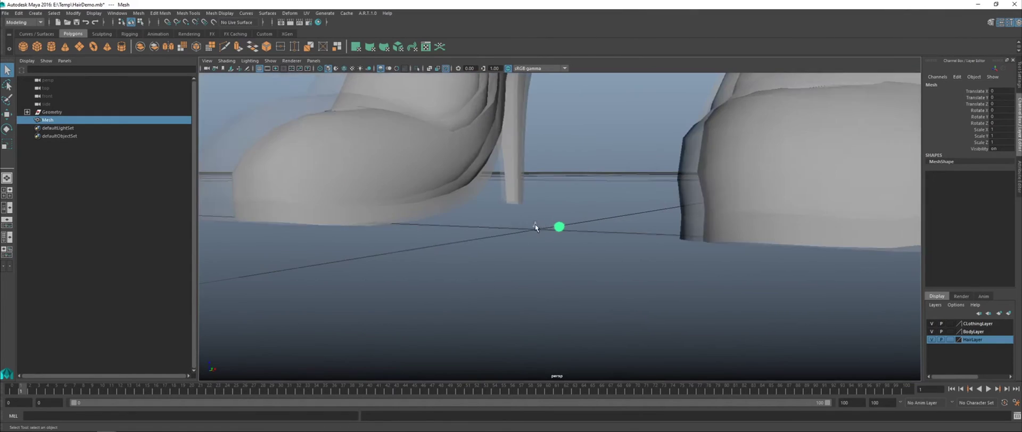
pyautogui.keyDown('alt'); pyautogui.moveTo(514, 239); pyautogui.dragTo(499, 269); pyautogui.keyUp('alt')
pyautogui.scroll(-5, 538, 249)
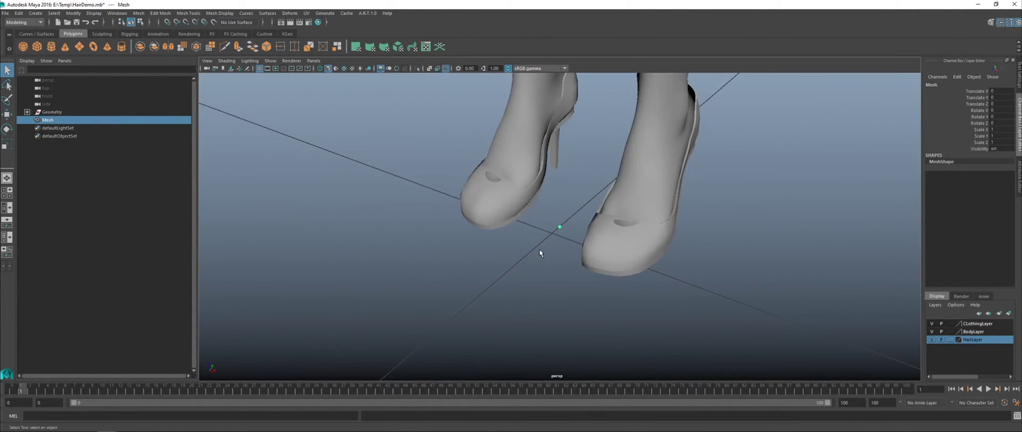
pyautogui.moveTo(995, 129); pyautogui.dragTo(999, 143)
pyautogui.doubleClick(998, 142)
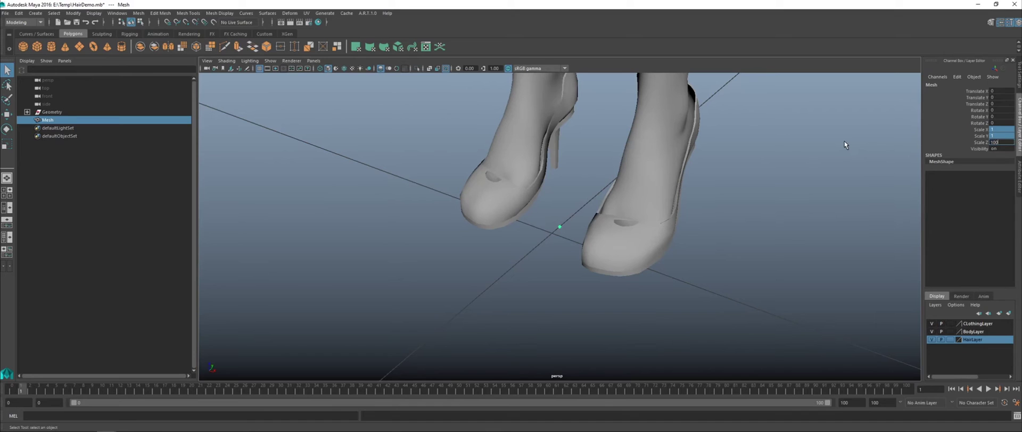
pyautogui.scroll(-6, 589, 237)
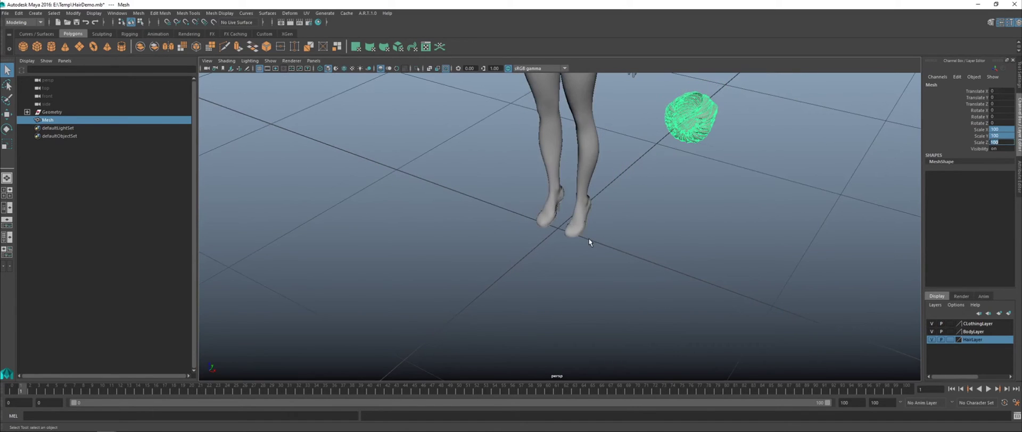
pyautogui.scroll(-3, 587, 237)
pyautogui.keyDown('alt'); pyautogui.moveTo(592, 177); pyautogui.dragTo(602, 179); pyautogui.keyUp('alt')
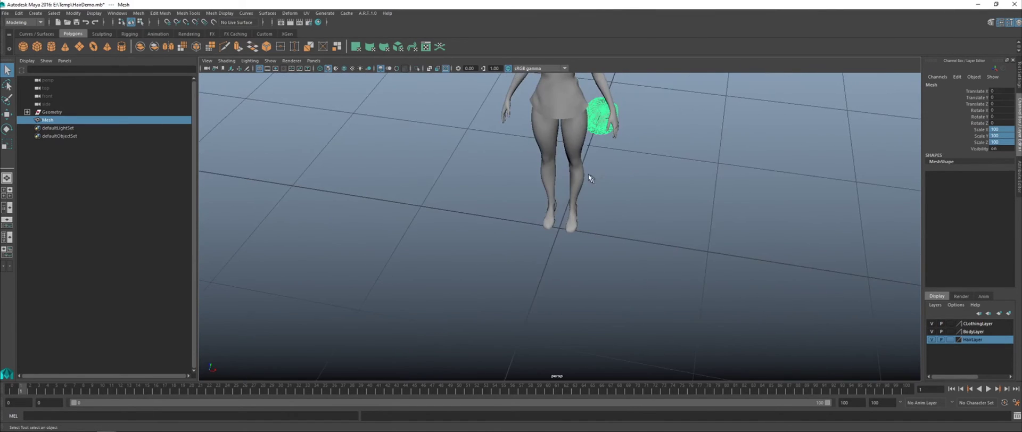
# - Rotate the hair mesh 90 degrees about the X axis to stand it upright
pyautogui.press('f')
pyautogui.scroll(-8, 635, 224)
pyautogui.keyDown('alt'); pyautogui.moveTo(633, 231); pyautogui.dragTo(673, 219); pyautogui.keyUp('alt')
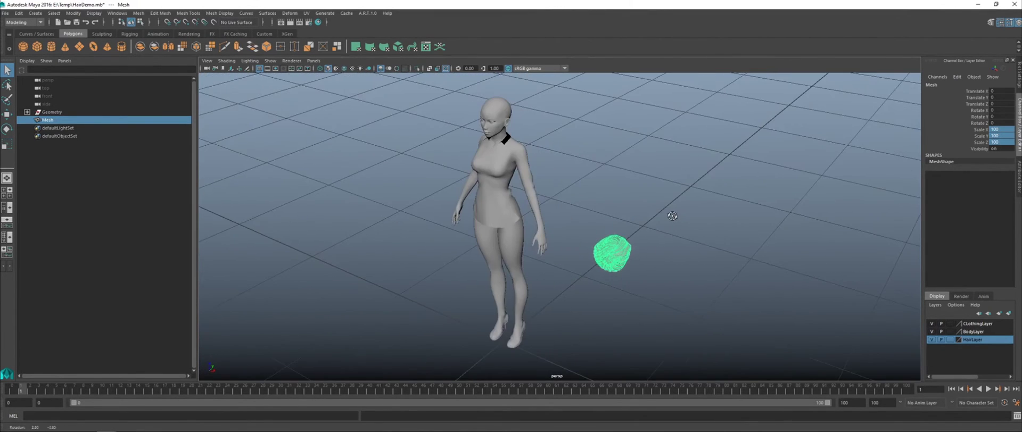
pyautogui.click(996, 110)
pyautogui.write('90')
pyautogui.press('Return')
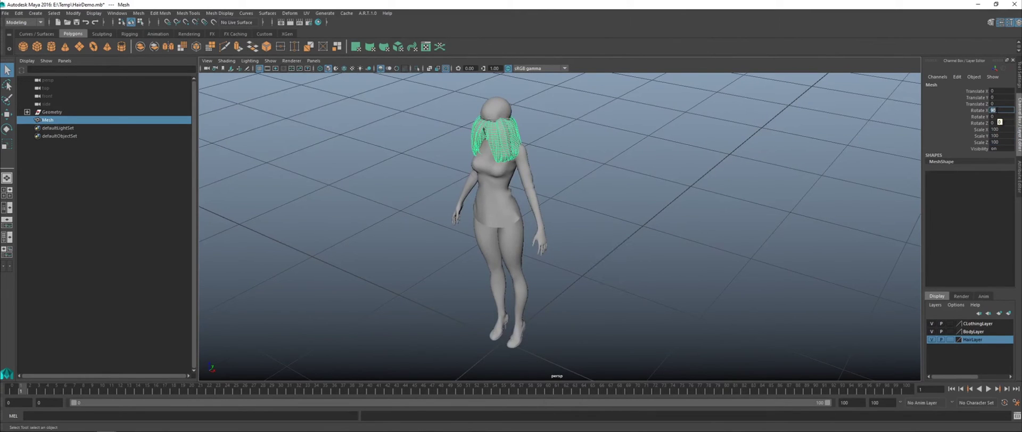
# - Center the pivot of the hair mesh on its own geometry
pyautogui.keyDown('alt'); pyautogui.moveTo(589, 249); pyautogui.dragTo(576, 252); pyautogui.keyUp('alt')
pyautogui.press('f')
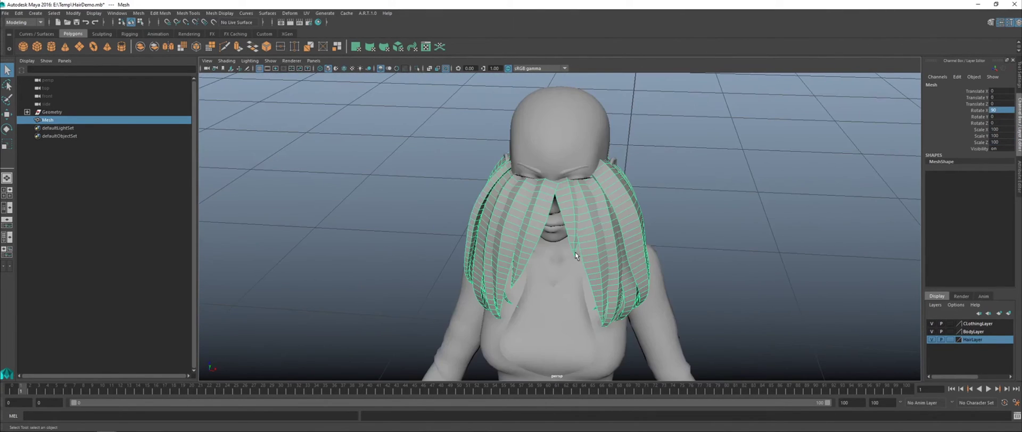
pyautogui.keyDown('alt'); pyautogui.moveTo(746, 240); pyautogui.dragTo(738, 225); pyautogui.keyUp('alt')
pyautogui.keyDown('alt'); pyautogui.moveTo(739, 225); pyautogui.dragTo(480, 199, button='right'); pyautogui.keyUp('alt')
pyautogui.keyDown('alt'); pyautogui.moveTo(632, 275); pyautogui.dragTo(638, 237, button='middle'); pyautogui.keyUp('alt')
pyautogui.keyDown('alt'); pyautogui.moveTo(638, 236); pyautogui.dragTo(608, 226, button='right'); pyautogui.keyUp('alt')
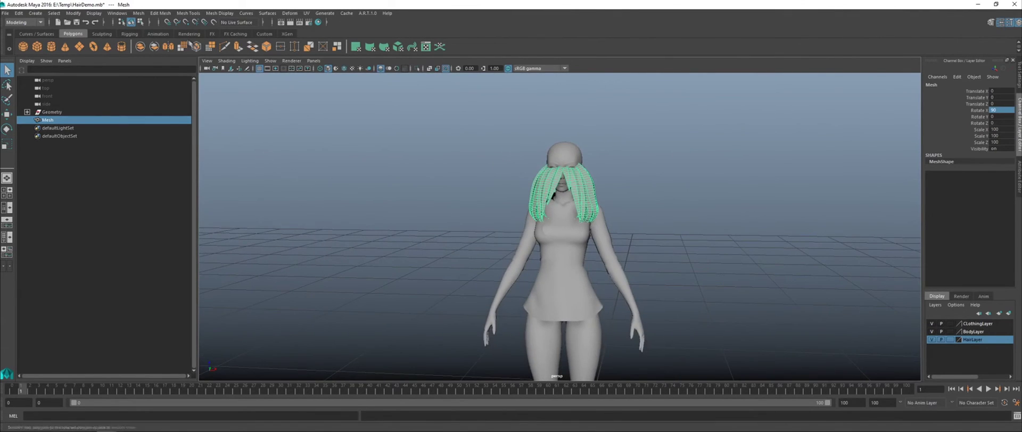
pyautogui.click(71, 14)
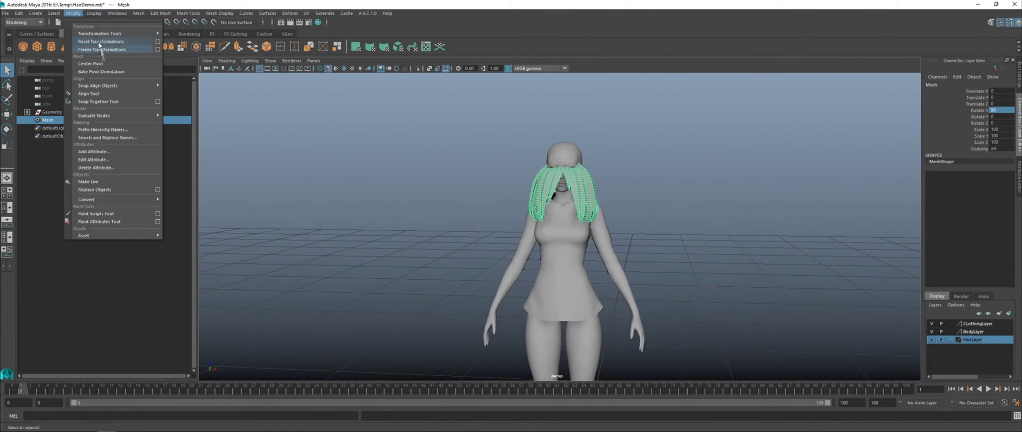
pyautogui.click(119, 64)
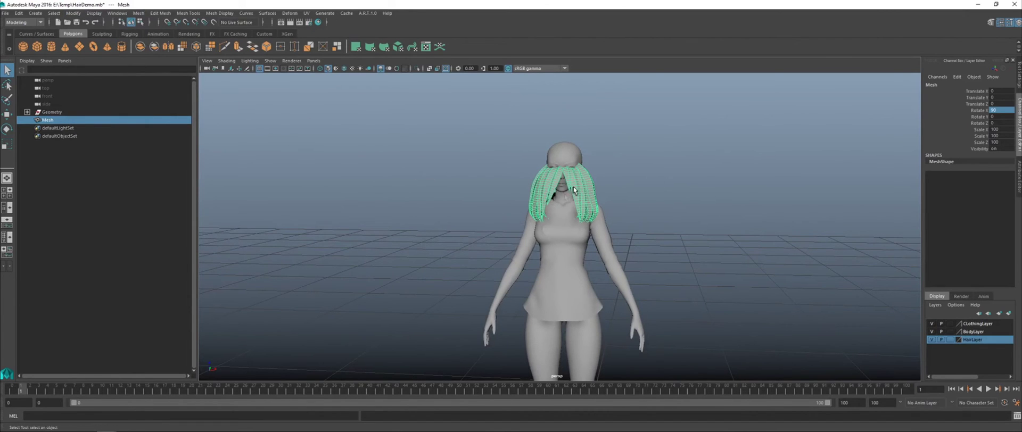
# - Move the hair mesh up onto the head and slightly back, to about 10.06 in Translate Z and 1.9 in Translate Y
pyautogui.press('w')
pyautogui.keyDown('alt'); pyautogui.moveTo(481, 220); pyautogui.dragTo(459, 220); pyautogui.keyUp('alt')
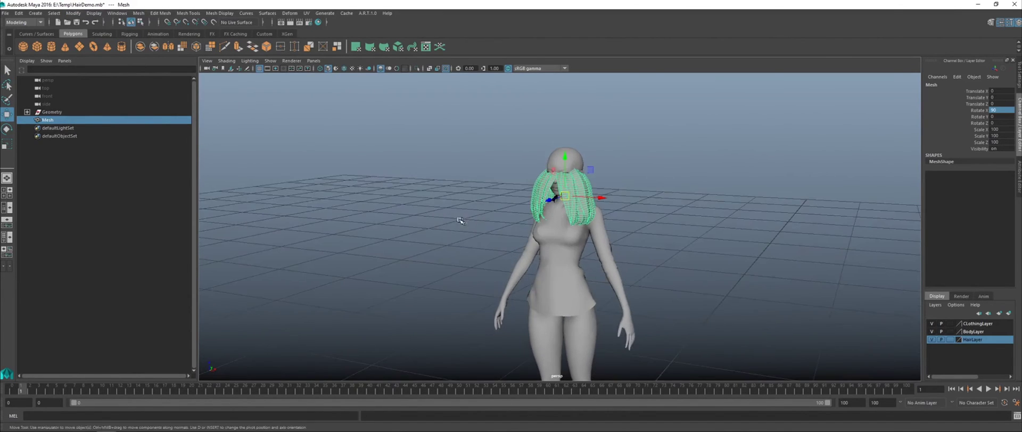
pyautogui.keyDown('alt'); pyautogui.moveTo(459, 220); pyautogui.dragTo(729, 222, button='right'); pyautogui.keyUp('alt')
pyautogui.keyDown('alt'); pyautogui.moveTo(729, 222); pyautogui.dragTo(716, 269, button='middle'); pyautogui.keyUp('alt')
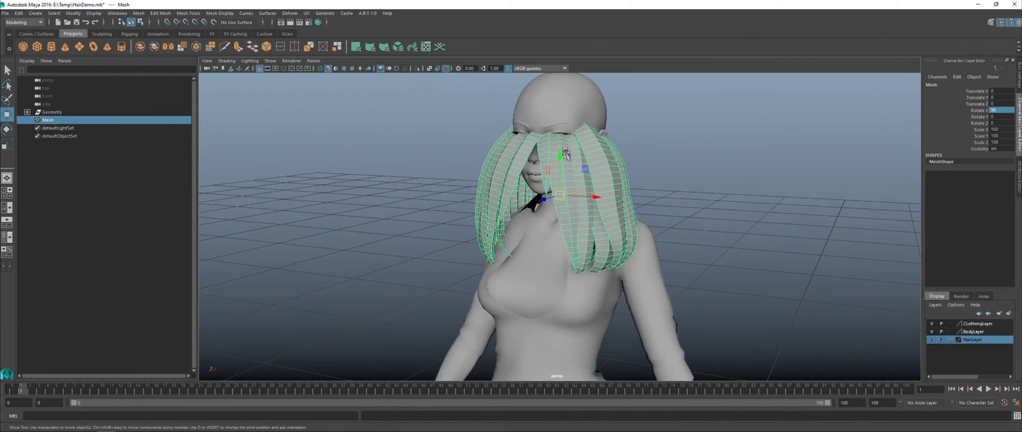
pyautogui.moveTo(560, 156); pyautogui.dragTo(560, 101)
pyautogui.keyDown('alt'); pyautogui.moveTo(472, 175); pyautogui.dragTo(585, 172); pyautogui.keyUp('alt')
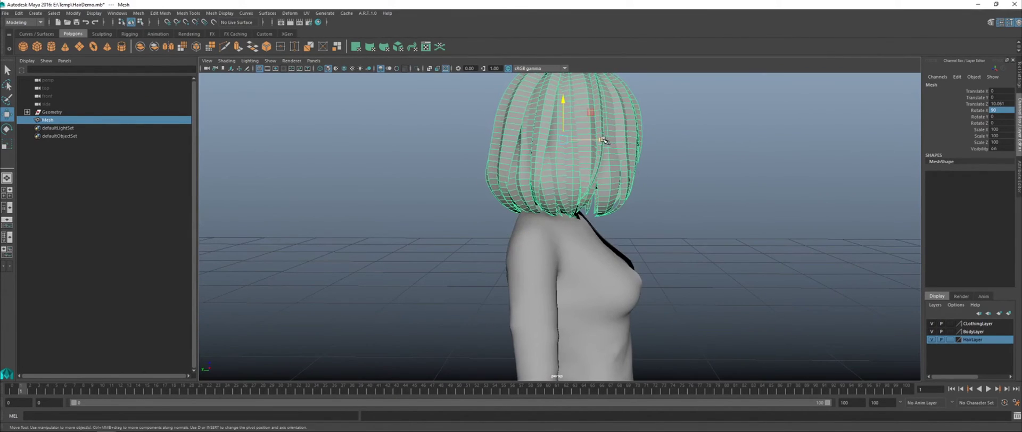
pyautogui.moveTo(604, 140); pyautogui.dragTo(593, 140)
# - Raise the hair mesh slightly on the head, to about 11.09 in Translate Z
pyautogui.keyDown('alt'); pyautogui.moveTo(687, 197); pyautogui.dragTo(591, 197); pyautogui.keyUp('alt')
pyautogui.keyDown('alt'); pyautogui.moveTo(653, 195); pyautogui.dragTo(639, 250, button='middle'); pyautogui.keyUp('alt')
pyautogui.press('f')
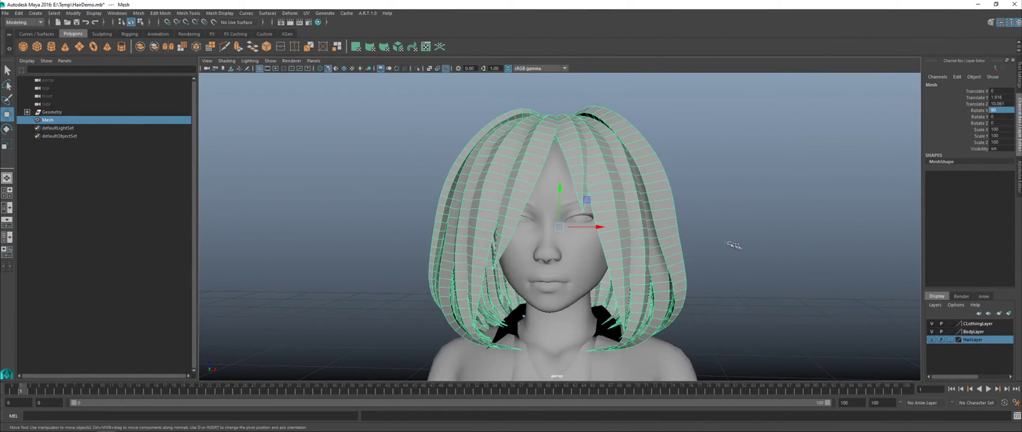
pyautogui.keyDown('alt'); pyautogui.moveTo(734, 245); pyautogui.dragTo(724, 249, button='right'); pyautogui.keyUp('alt')
pyautogui.keyDown('alt'); pyautogui.moveTo(724, 249); pyautogui.dragTo(744, 252); pyautogui.keyUp('alt')
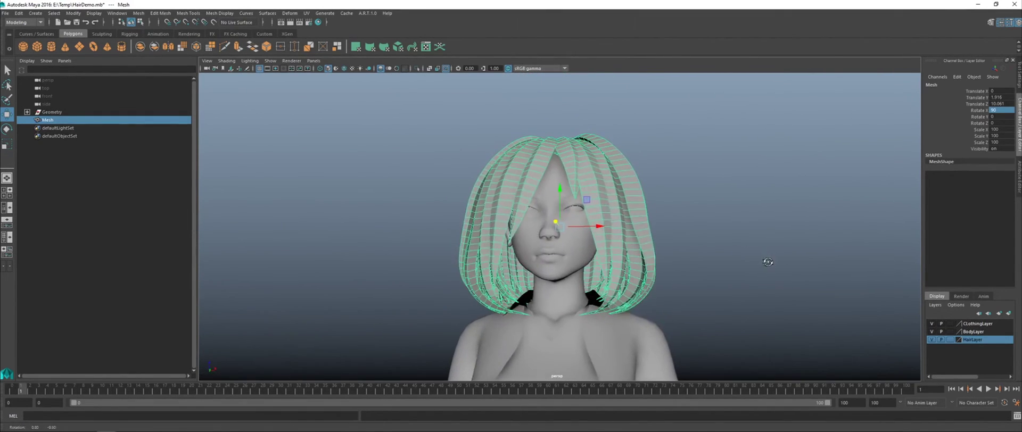
pyautogui.moveTo(562, 191); pyautogui.dragTo(559, 184)
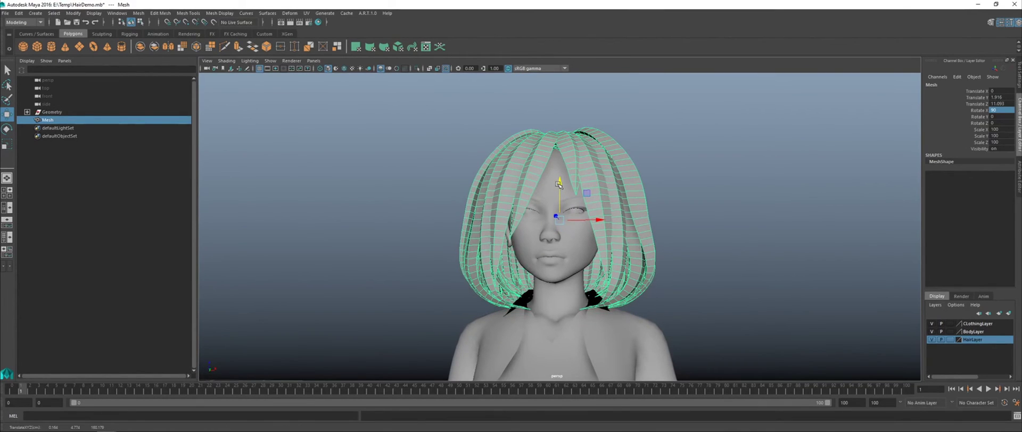
pyautogui.keyDown('alt'); pyautogui.moveTo(432, 208); pyautogui.dragTo(440, 212); pyautogui.keyUp('alt')
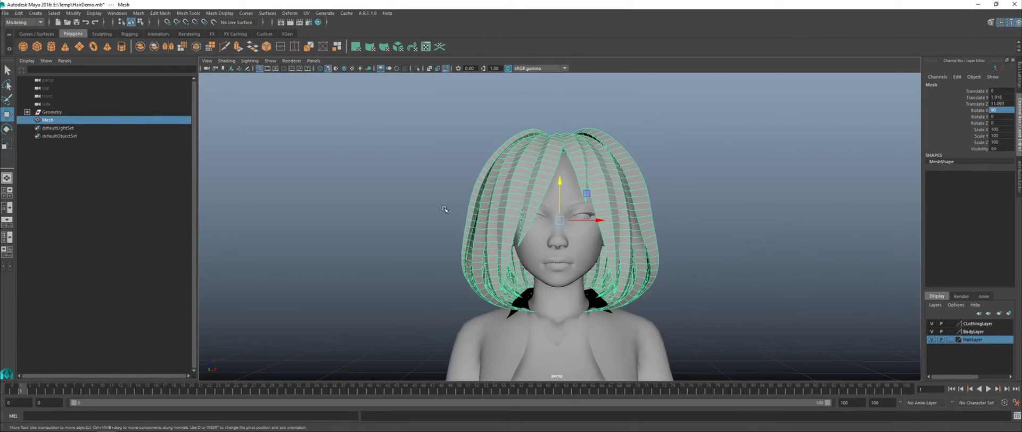
# - Scale the vertices at the lower hair ends inward along X, using a widened soft-selection falloff
pyautogui.press('F9')
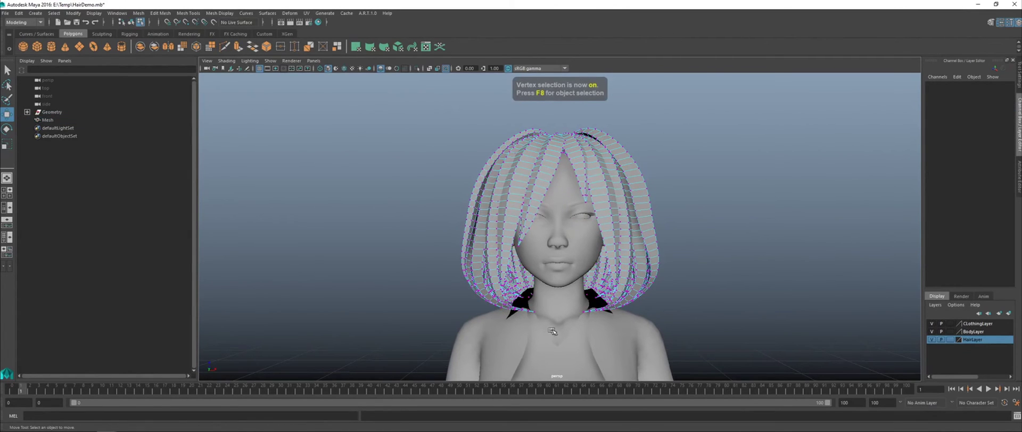
pyautogui.moveTo(468, 299); pyautogui.dragTo(680, 347)
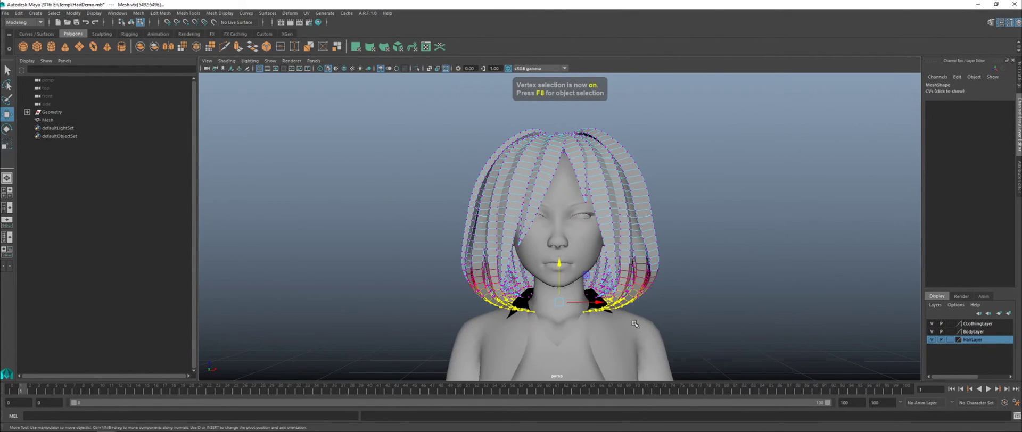
pyautogui.press('r')
pyautogui.moveTo(606, 308); pyautogui.dragTo(740, 327)
pyautogui.moveTo(600, 301); pyautogui.dragTo(589, 302)
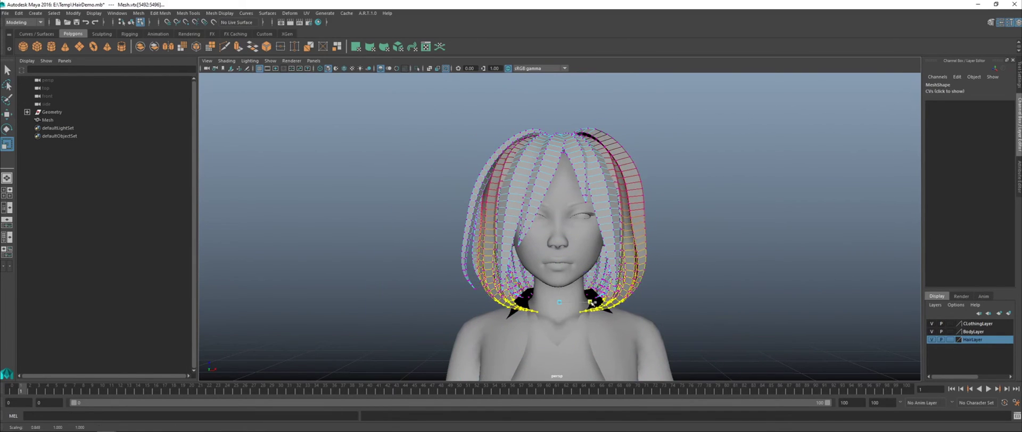
pyautogui.click(427, 227)
# - Examine the fitted HairGeo bob on the head from the front, side and back
pyautogui.keyDown('alt'); pyautogui.moveTo(427, 226); pyautogui.dragTo(410, 274); pyautogui.keyUp('alt')
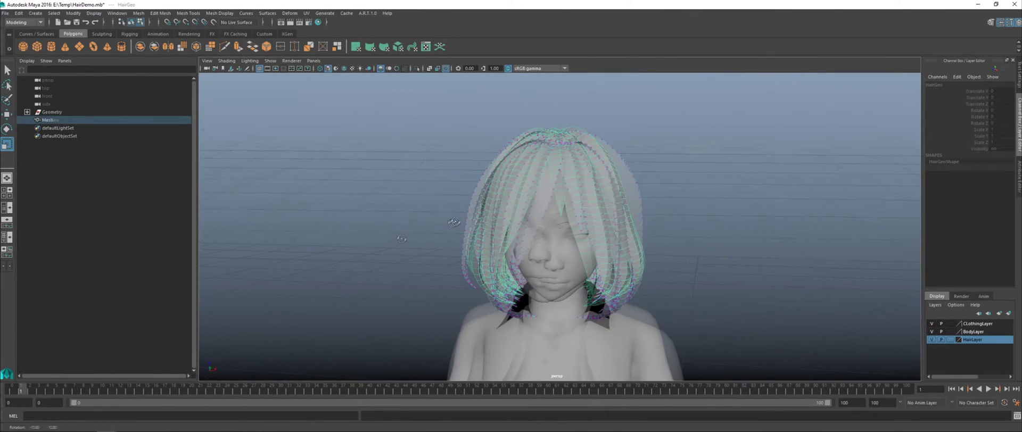
pyautogui.keyDown('alt'); pyautogui.moveTo(447, 239); pyautogui.dragTo(394, 237); pyautogui.keyUp('alt')
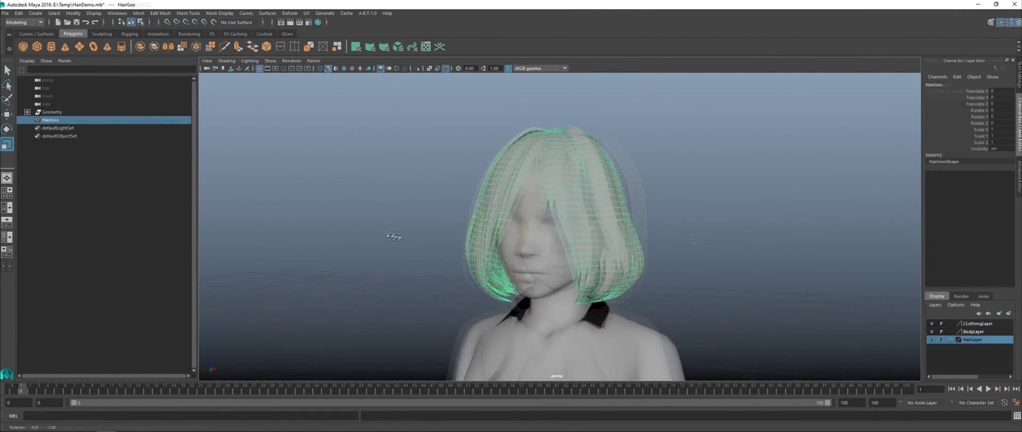
pyautogui.keyDown('alt'); pyautogui.moveTo(394, 237); pyautogui.dragTo(726, 240); pyautogui.keyUp('alt')
pyautogui.click(727, 241)
pyautogui.keyDown('alt'); pyautogui.moveTo(701, 279); pyautogui.dragTo(555, 234); pyautogui.keyUp('alt')
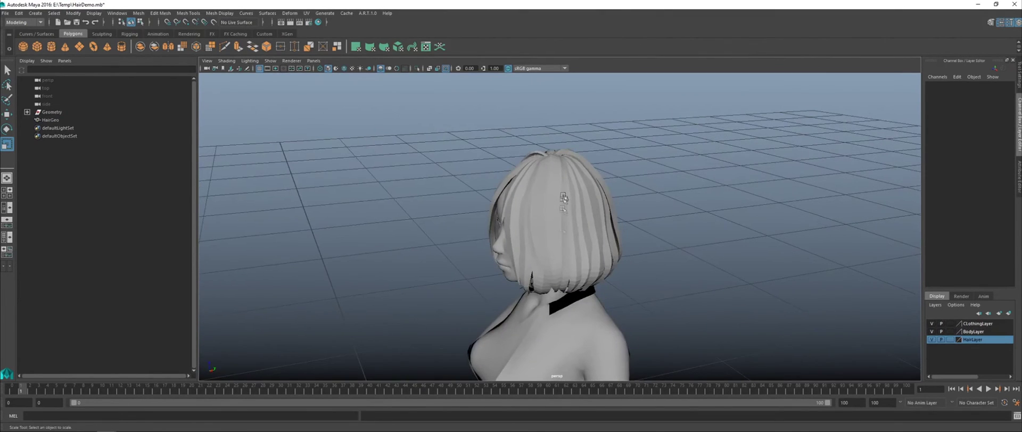
pyautogui.keyDown('alt'); pyautogui.moveTo(668, 228); pyautogui.dragTo(643, 229); pyautogui.keyUp('alt')
pyautogui.click(575, 240)
pyautogui.keyDown('alt'); pyautogui.moveTo(461, 259); pyautogui.dragTo(650, 290, button='right'); pyautogui.keyUp('alt')
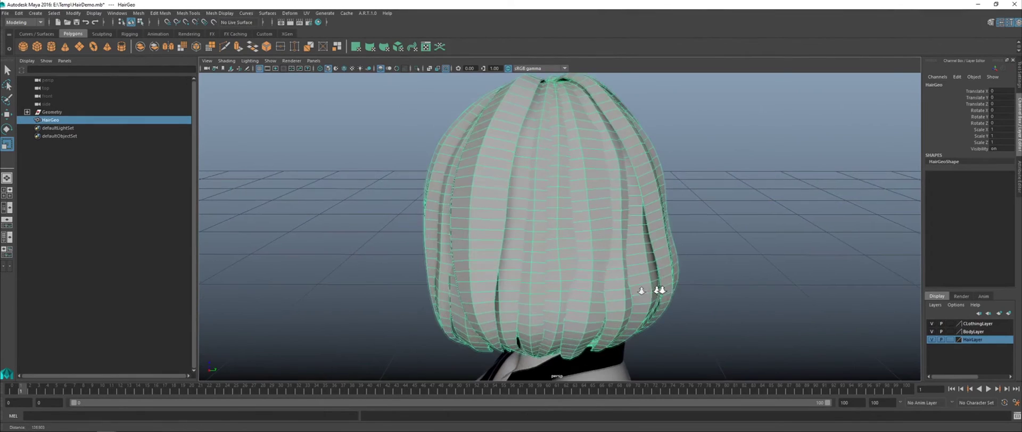
pyautogui.keyDown('alt'); pyautogui.moveTo(651, 290); pyautogui.dragTo(794, 281); pyautogui.keyUp('alt')
pyautogui.click(788, 283)
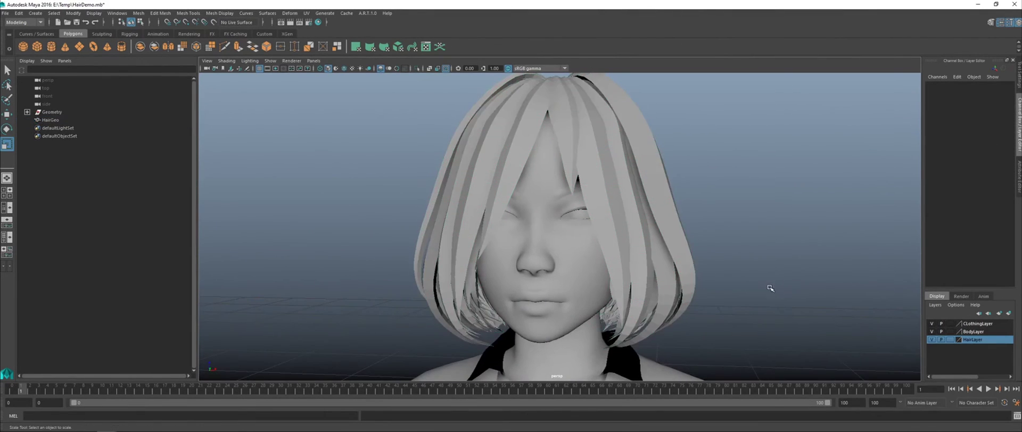
pyautogui.keyDown('alt'); pyautogui.moveTo(600, 252); pyautogui.dragTo(687, 252); pyautogui.keyUp('alt')
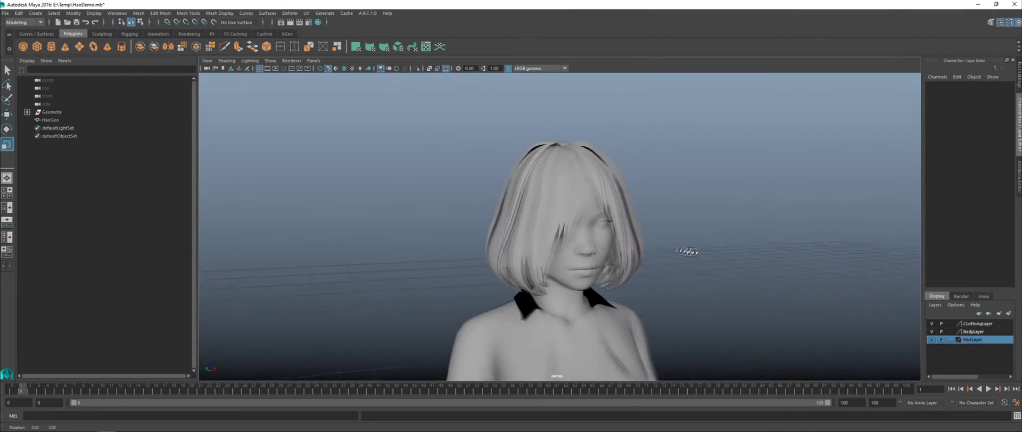
# - Soften the edges of the HairGeo mesh
pyautogui.click(548, 199)
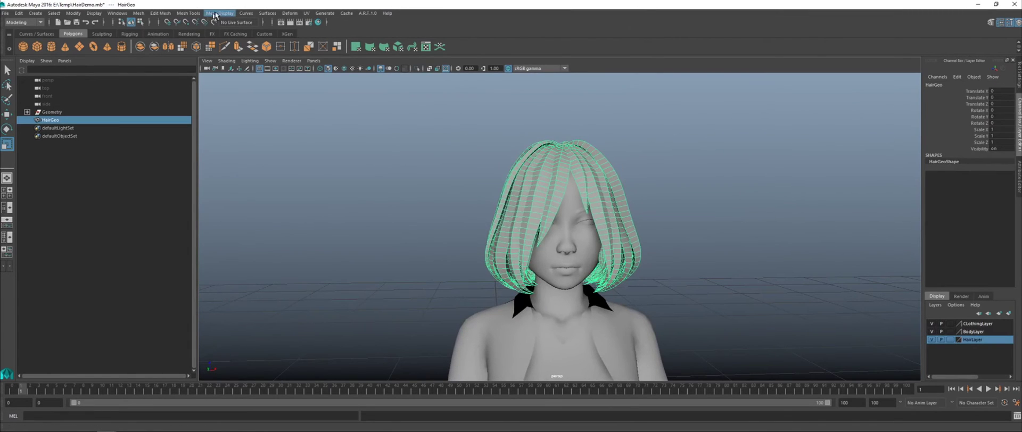
pyautogui.click(202, 13)
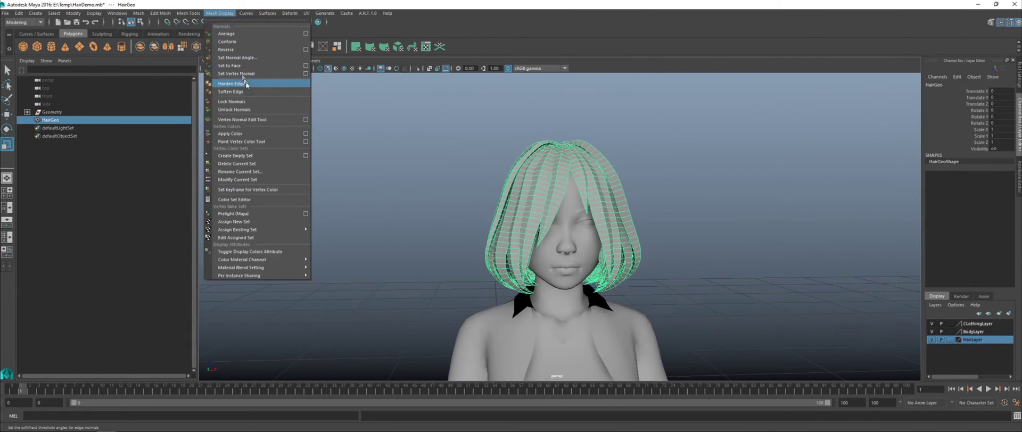
pyautogui.click(254, 92)
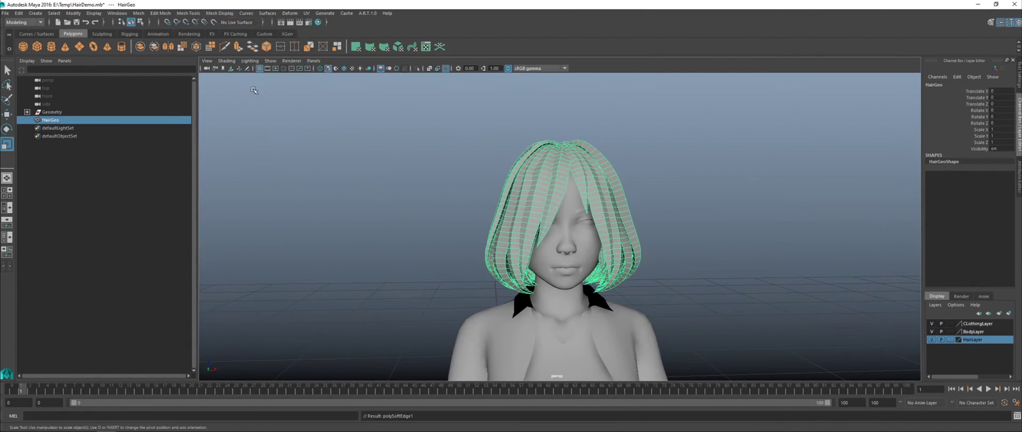
# - Examine the softened strands of HairGeo up close in edge mode, then return to object mode
pyautogui.click(376, 200)
pyautogui.keyDown('alt'); pyautogui.moveTo(371, 216); pyautogui.dragTo(642, 243); pyautogui.keyUp('alt')
pyautogui.click(612, 234)
pyautogui.moveTo(659, 235); pyautogui.dragTo(660, 180, button='right')
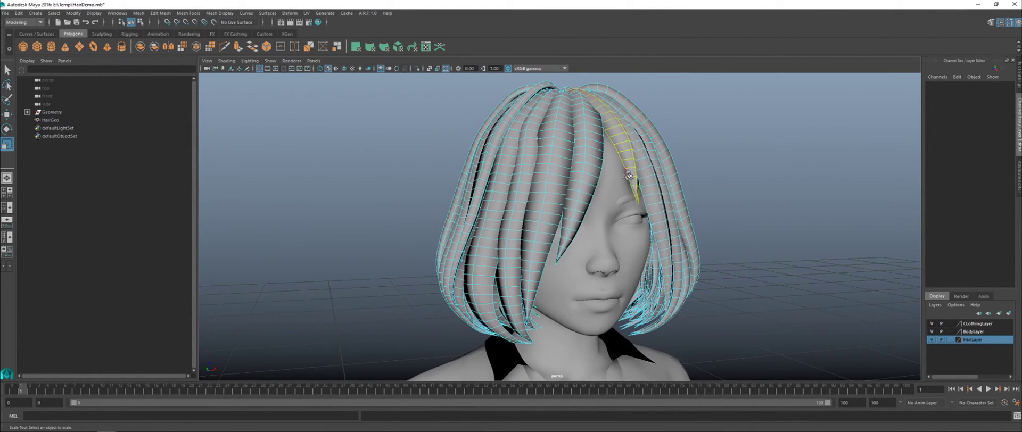
pyautogui.click(628, 173)
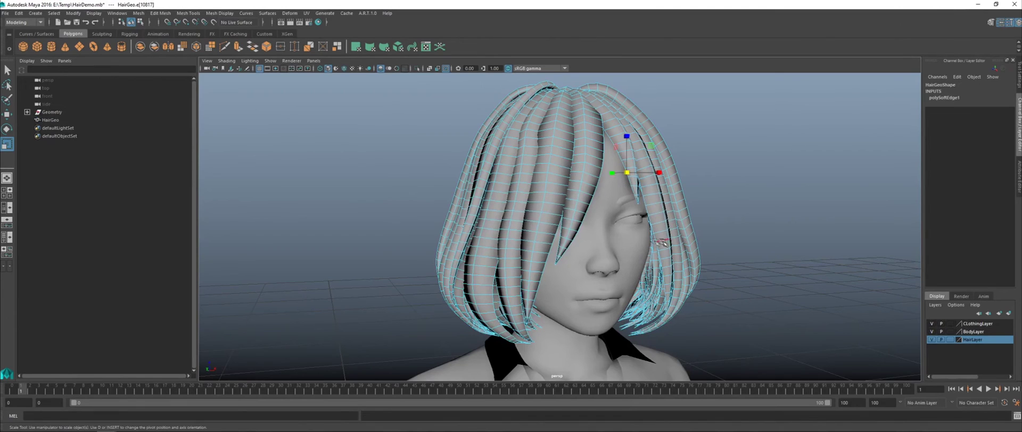
pyautogui.click(727, 233)
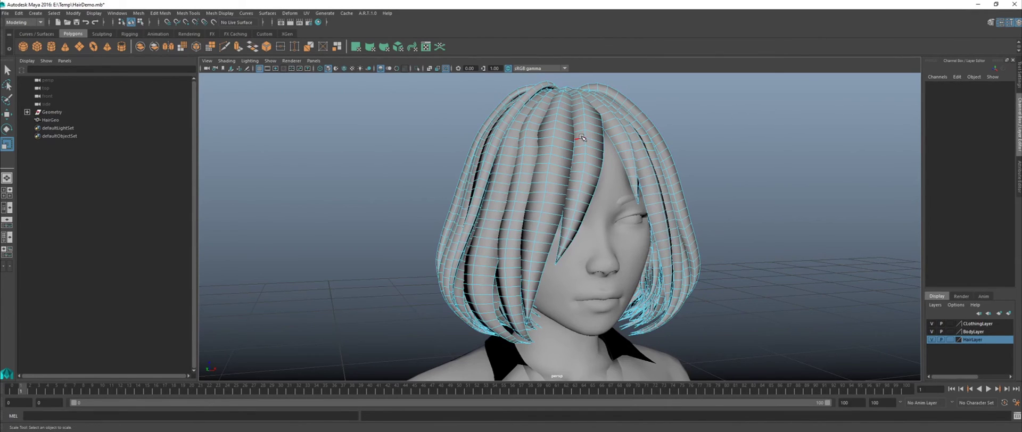
pyautogui.moveTo(581, 139); pyautogui.dragTo(612, 128, button='right')
pyautogui.keyDown('alt'); pyautogui.moveTo(693, 189); pyautogui.dragTo(684, 236, button='right'); pyautogui.keyUp('alt')
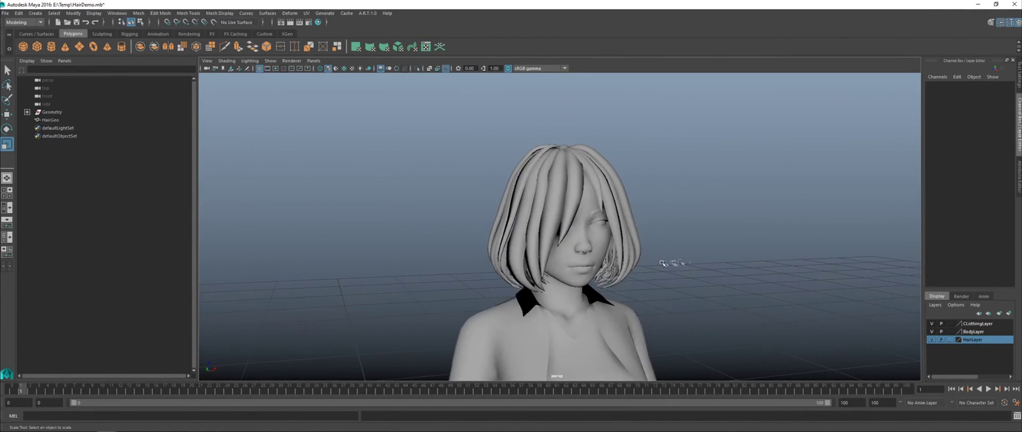
# - Create a polygon sphere at the scene origin
pyautogui.keyDown('alt'); pyautogui.moveTo(420, 181); pyautogui.dragTo(385, 204); pyautogui.keyUp('alt')
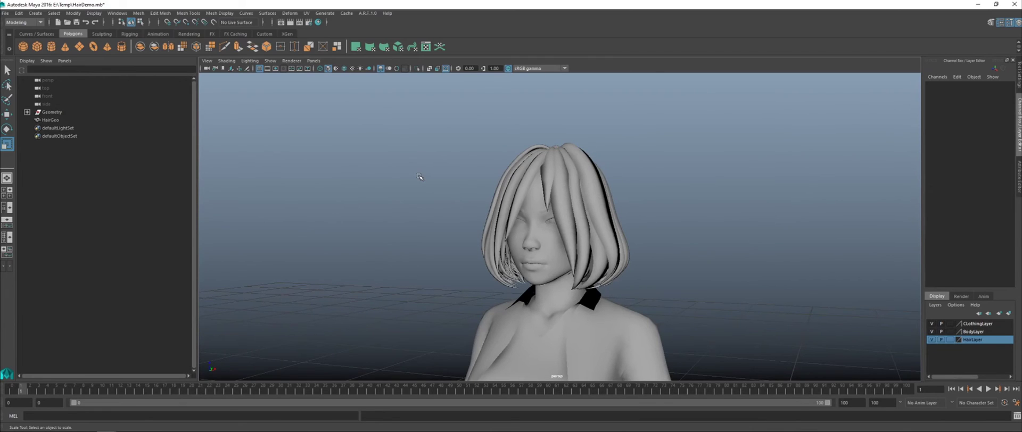
pyautogui.click(548, 168)
pyautogui.click(410, 168)
pyautogui.click(22, 47)
pyautogui.press('f')
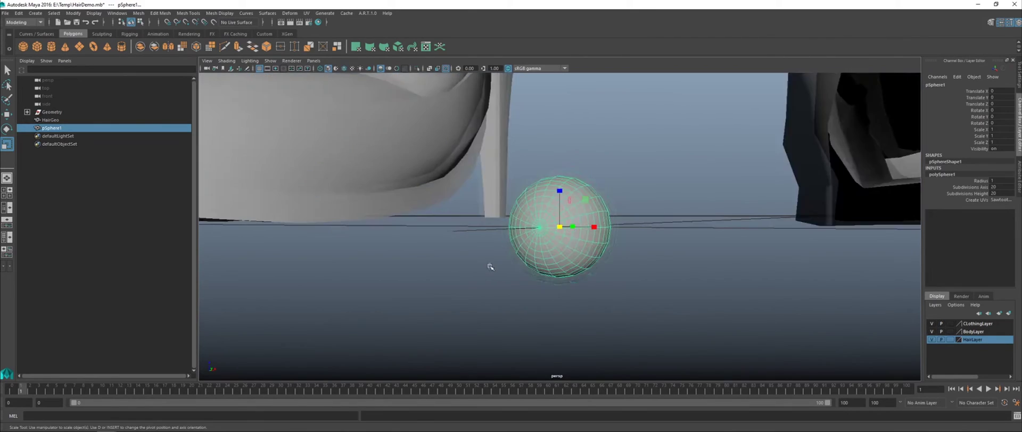
pyautogui.scroll(-10, 490, 267)
# - Raise the sphere along Z into the character's head, to about 158, and scale it uniformly to about 6.37
pyautogui.press('w')
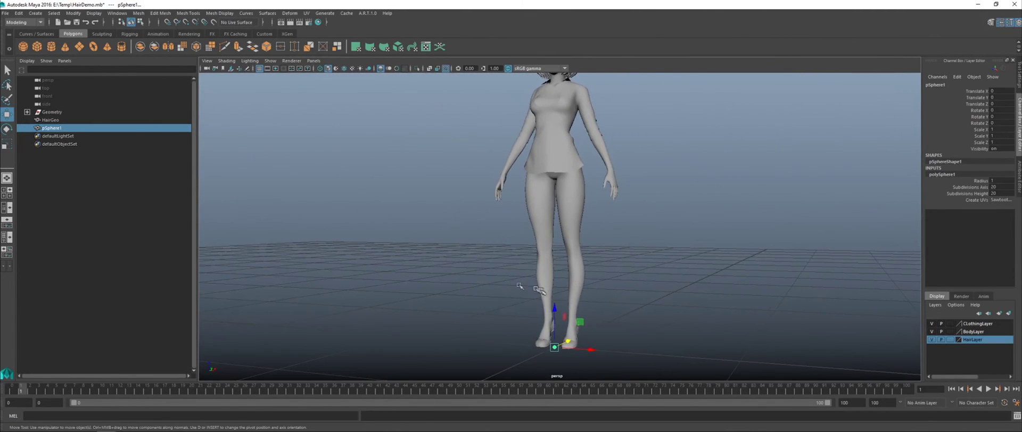
pyautogui.moveTo(555, 315); pyautogui.dragTo(562, 59)
pyautogui.keyDown('alt'); pyautogui.moveTo(483, 132); pyautogui.dragTo(472, 269, button='middle'); pyautogui.keyUp('alt')
pyautogui.keyDown('alt'); pyautogui.moveTo(472, 270); pyautogui.dragTo(671, 315, button='right'); pyautogui.keyUp('alt')
pyautogui.keyDown('alt'); pyautogui.moveTo(513, 224); pyautogui.dragTo(527, 271, button='middle'); pyautogui.keyUp('alt')
pyautogui.keyDown('alt'); pyautogui.moveTo(527, 272); pyautogui.dragTo(573, 294, button='right'); pyautogui.keyUp('alt')
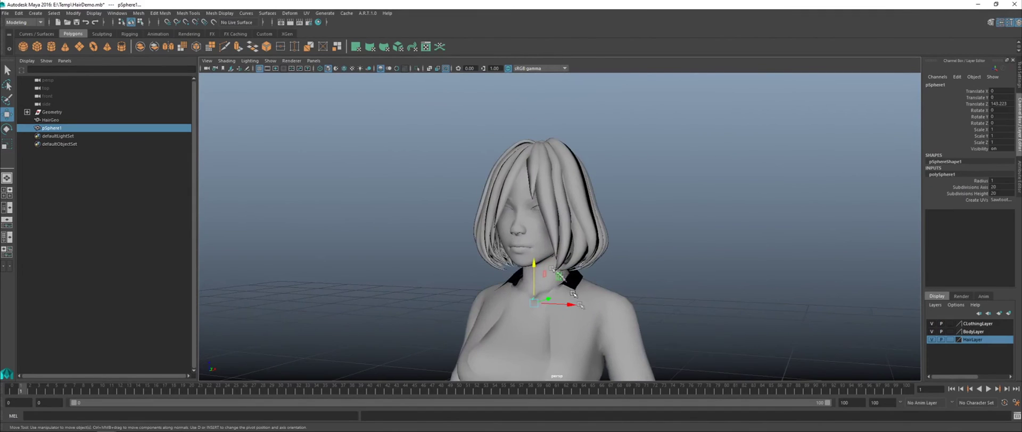
pyautogui.moveTo(535, 271); pyautogui.dragTo(534, 186)
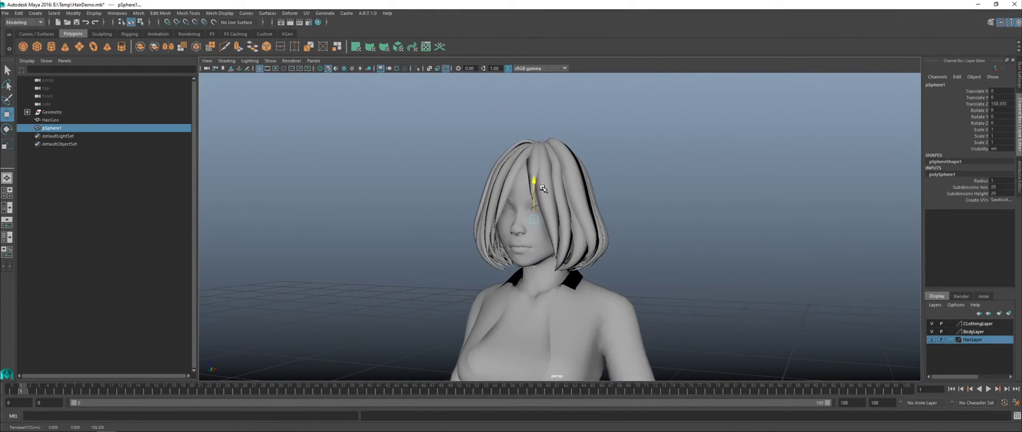
pyautogui.press('r')
pyautogui.moveTo(533, 219); pyautogui.dragTo(575, 239)
# - Move HairGeo and the sphere together along X to about -100, clear of the character, and center their pivots
pyautogui.keyDown('shift'); pyautogui.click(584, 191); pyautogui.keyUp('shift')
pyautogui.press('w')
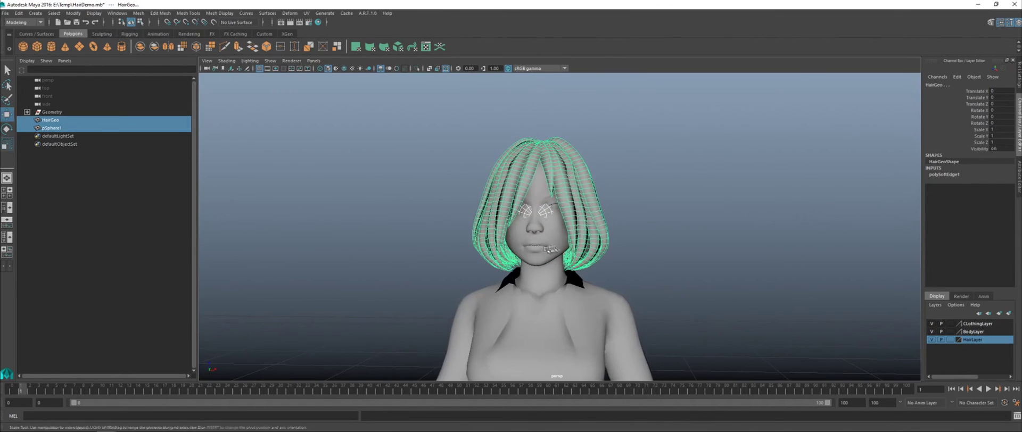
pyautogui.keyDown('alt'); pyautogui.moveTo(579, 240); pyautogui.dragTo(543, 212, button='right'); pyautogui.keyUp('alt')
pyautogui.keyDown('alt'); pyautogui.moveTo(544, 213); pyautogui.dragTo(544, 188, button='middle'); pyautogui.keyUp('alt')
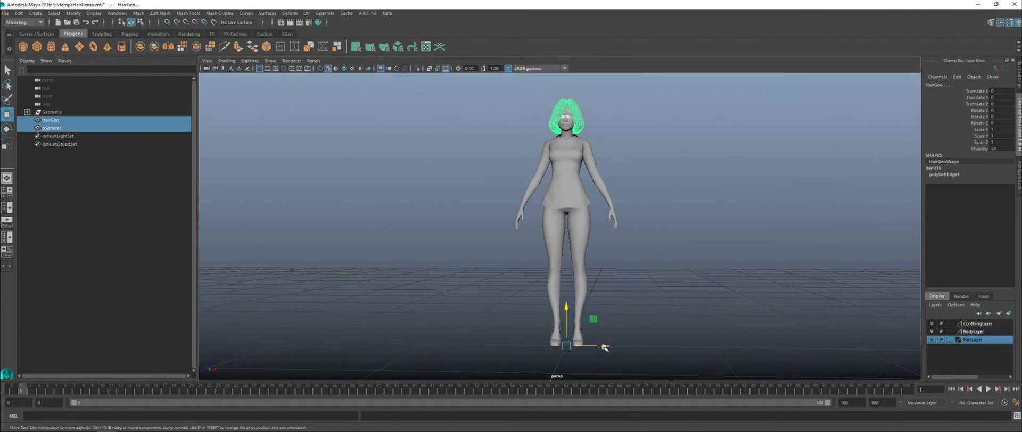
pyautogui.moveTo(605, 348); pyautogui.dragTo(465, 346)
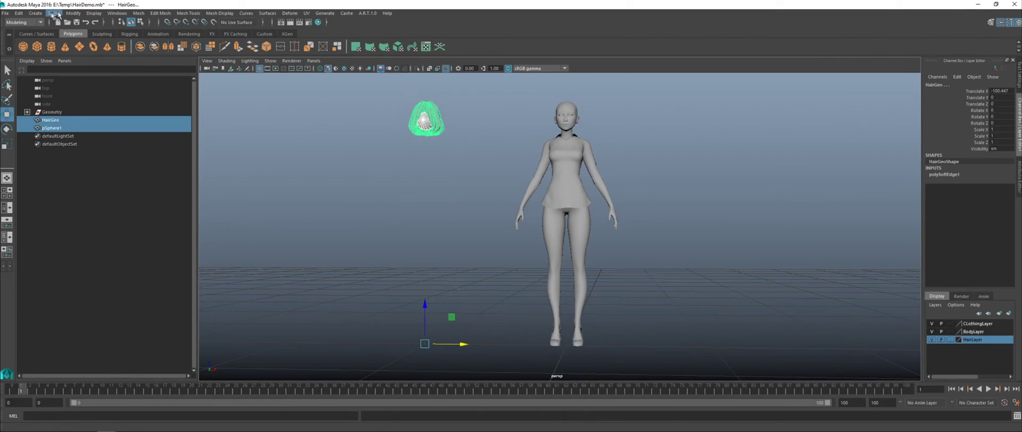
pyautogui.click(73, 12)
pyautogui.click(102, 64)
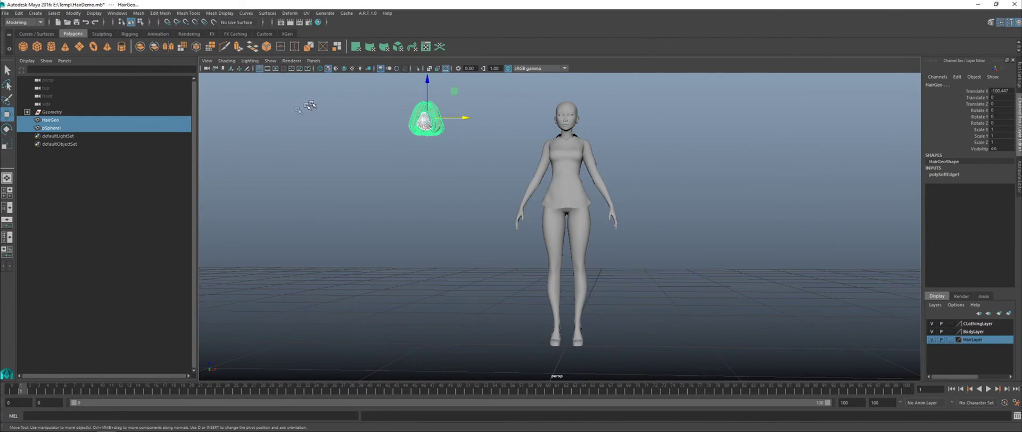
# - Raise the sphere inside the hair along Z to about 160
pyautogui.press('f')
pyautogui.click(353, 247)
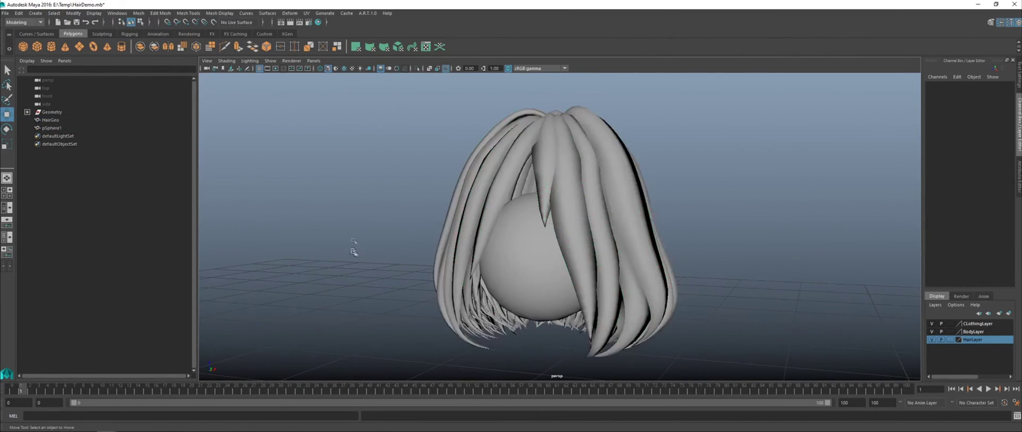
pyautogui.click(553, 288)
pyautogui.click(561, 220)
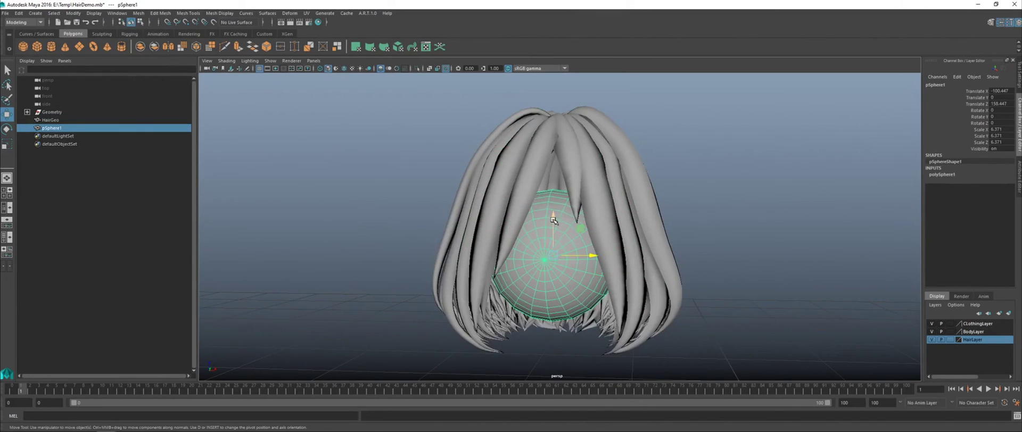
pyautogui.moveTo(554, 221); pyautogui.dragTo(554, 209)
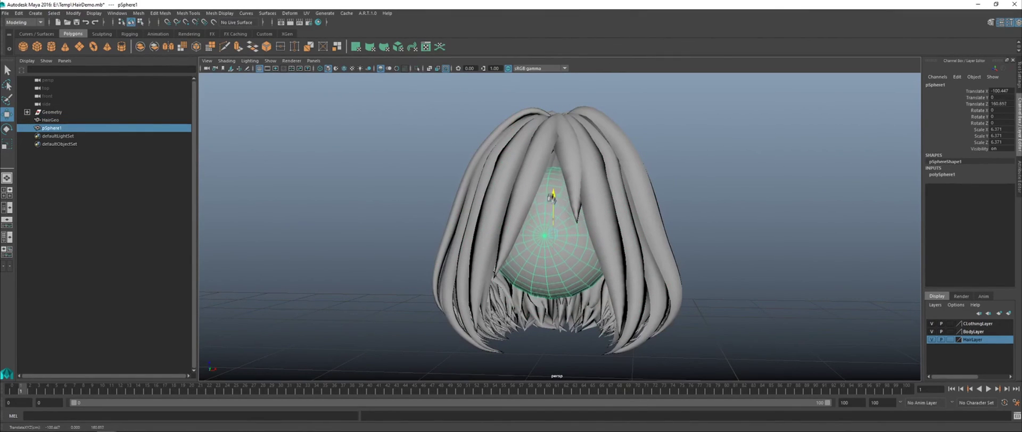
# - Shift the sphere along Y to about 3 so it sits deeper inside the hair
pyautogui.keyDown('alt'); pyautogui.moveTo(462, 199); pyautogui.dragTo(497, 189); pyautogui.keyUp('alt')
pyautogui.click(358, 187)
pyautogui.keyDown('alt'); pyautogui.moveTo(358, 187); pyautogui.dragTo(424, 141); pyautogui.keyUp('alt')
pyautogui.click(558, 234)
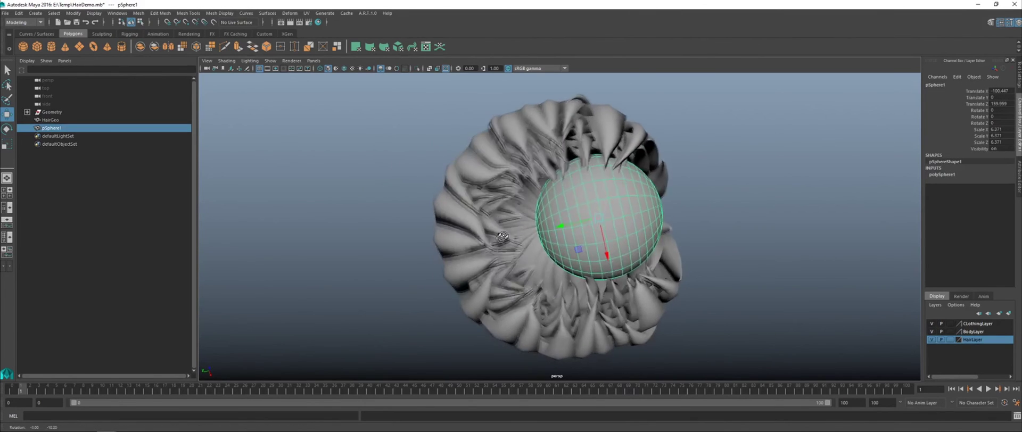
pyautogui.moveTo(563, 224); pyautogui.dragTo(506, 173)
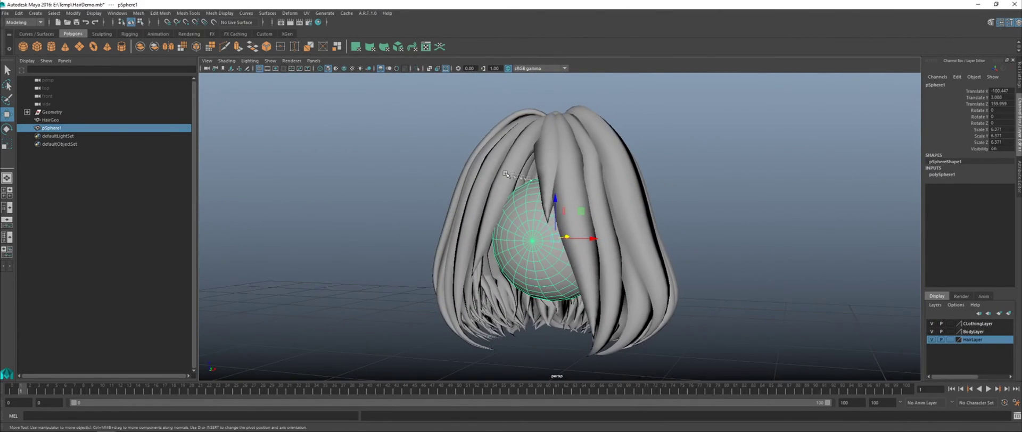
# - Transfer only vertex normals from the sphere to HairGeo, using World sample space and the Closest to point search method
pyautogui.click(683, 185)
pyautogui.keyDown('alt'); pyautogui.moveTo(663, 209); pyautogui.dragTo(657, 234); pyautogui.keyUp('alt')
pyautogui.click(562, 245)
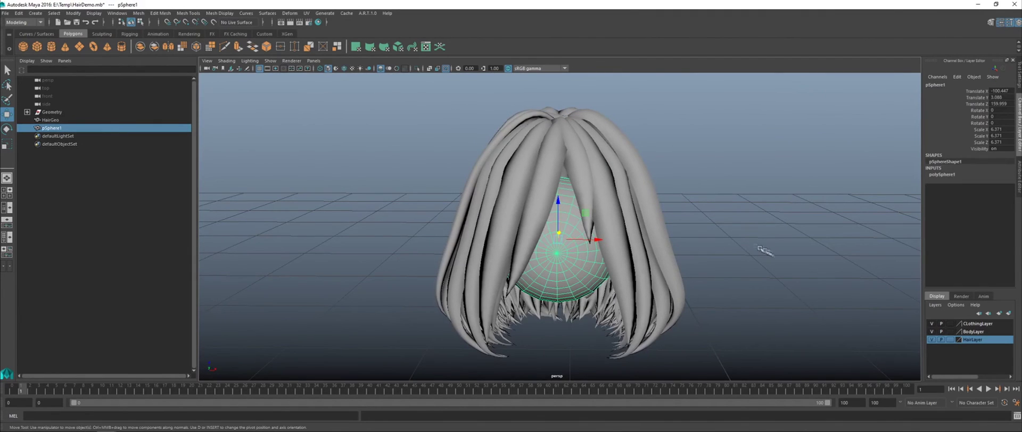
pyautogui.keyDown('shift'); pyautogui.click(622, 161); pyautogui.keyUp('shift')
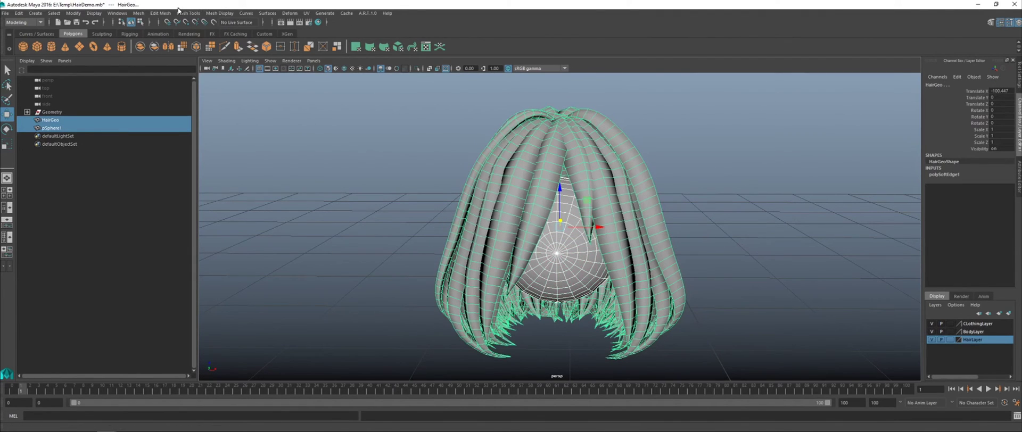
pyautogui.click(160, 13)
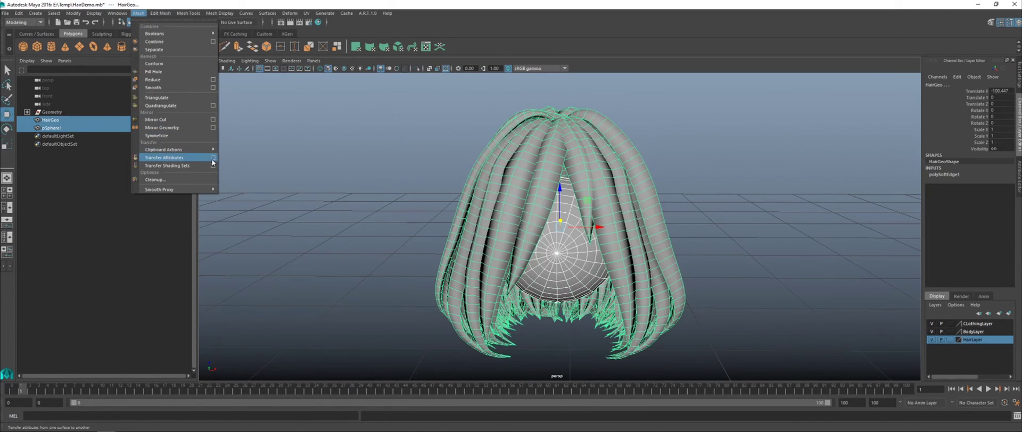
pyautogui.click(212, 159)
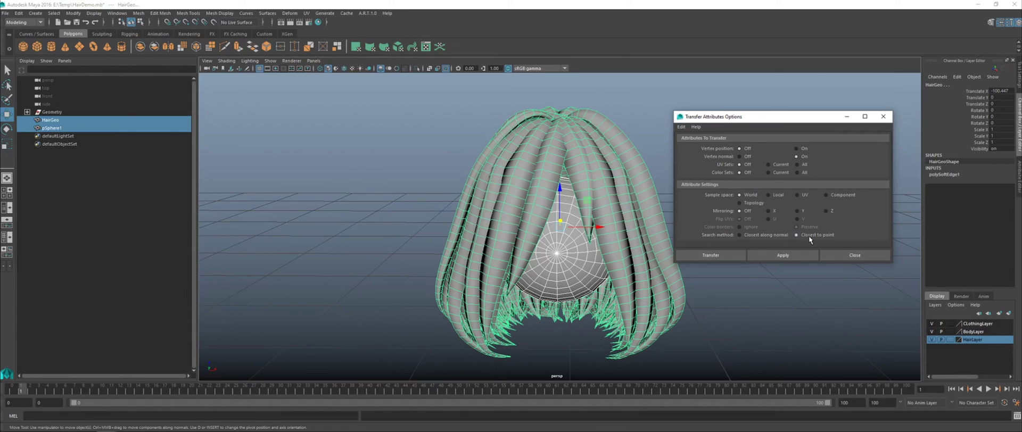
pyautogui.click(720, 257)
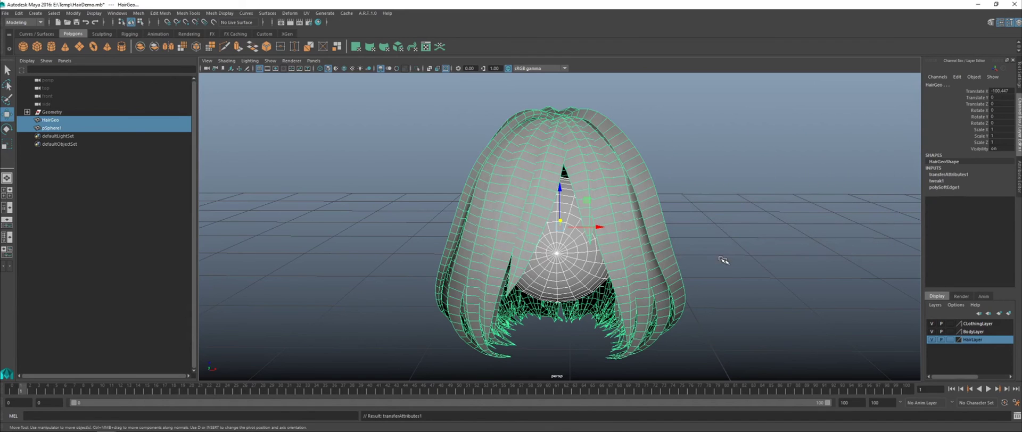
pyautogui.click(745, 231)
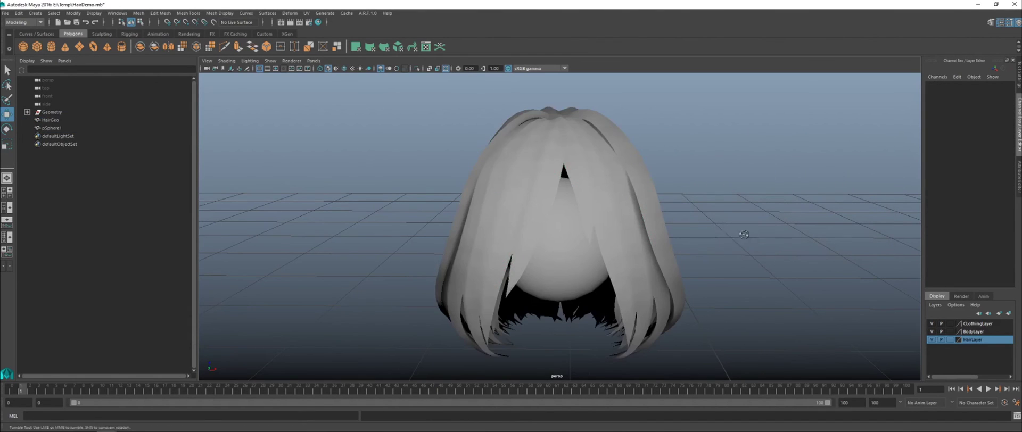
pyautogui.keyDown('alt'); pyautogui.moveTo(742, 231); pyautogui.dragTo(611, 235); pyautogui.keyUp('alt')
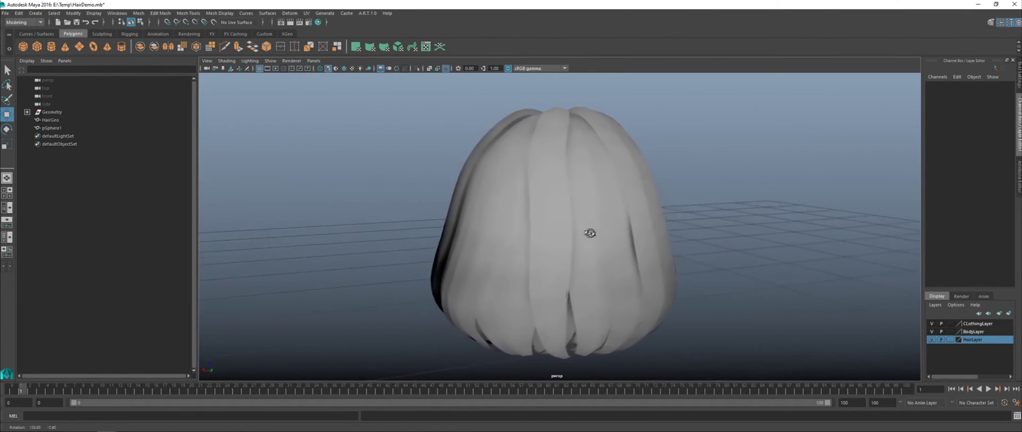
pyautogui.keyDown('alt'); pyautogui.moveTo(590, 233); pyautogui.dragTo(374, 226); pyautogui.keyUp('alt')
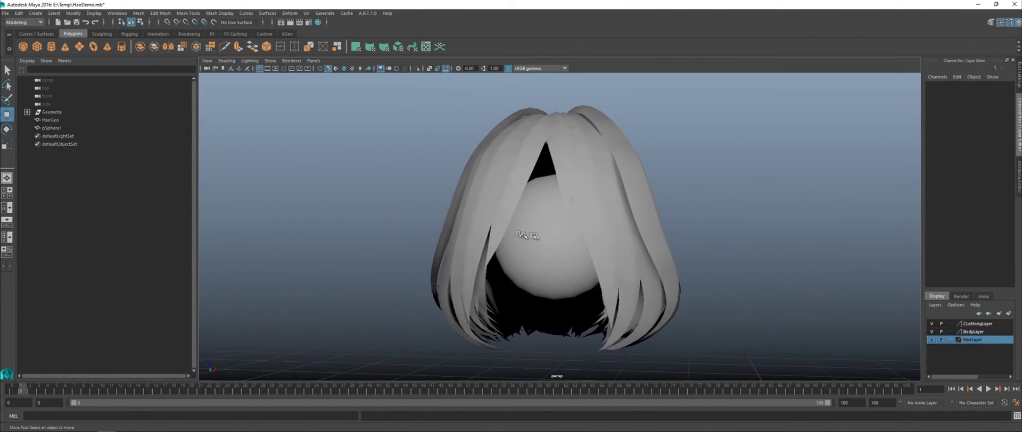
# - Try deleting the sphere while HairGeo still has its construction history, and undo the deletion
pyautogui.click(543, 232)
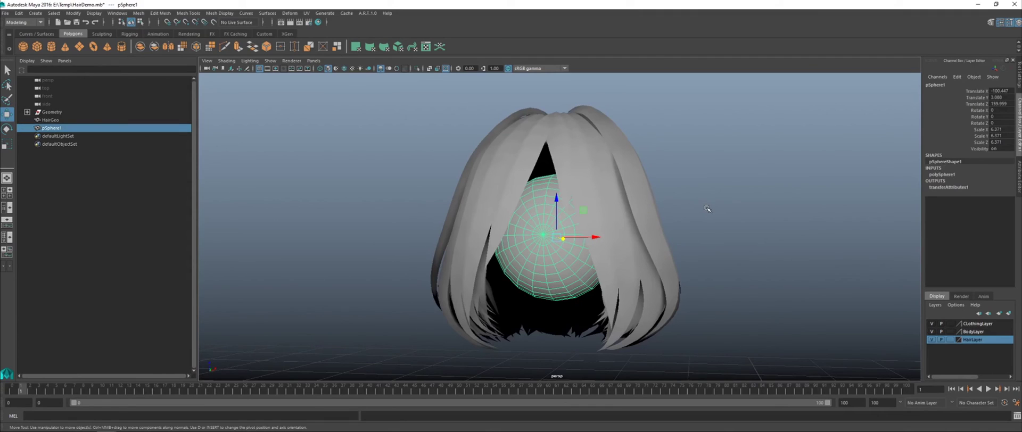
pyautogui.press('Delete')
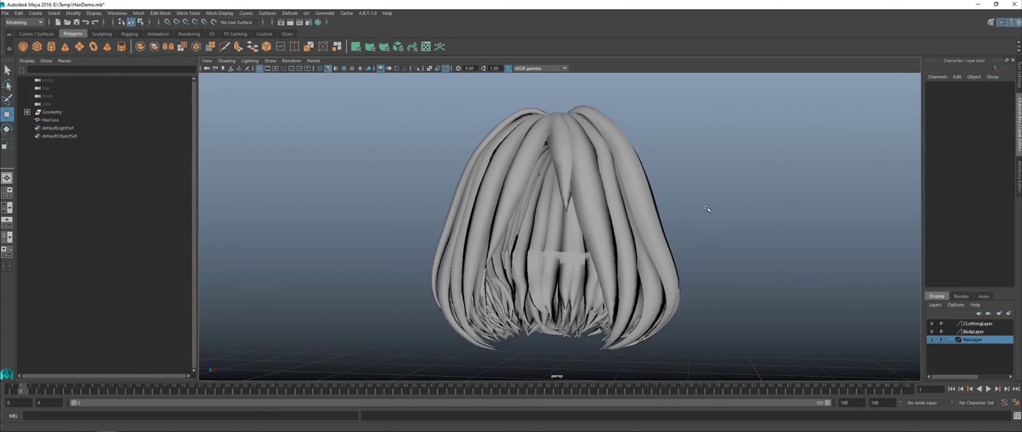
pyautogui.hotkey('ctrl', 'z')
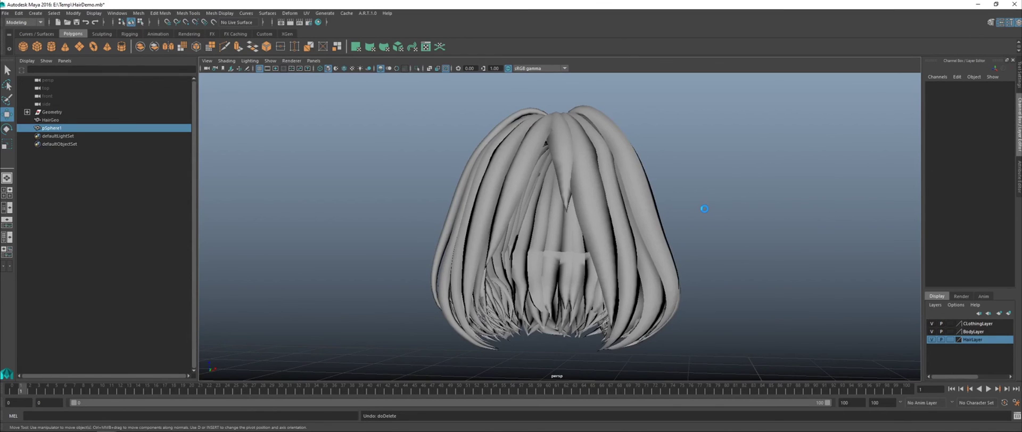
pyautogui.keyDown('alt'); pyautogui.moveTo(702, 209); pyautogui.dragTo(726, 214); pyautogui.keyUp('alt')
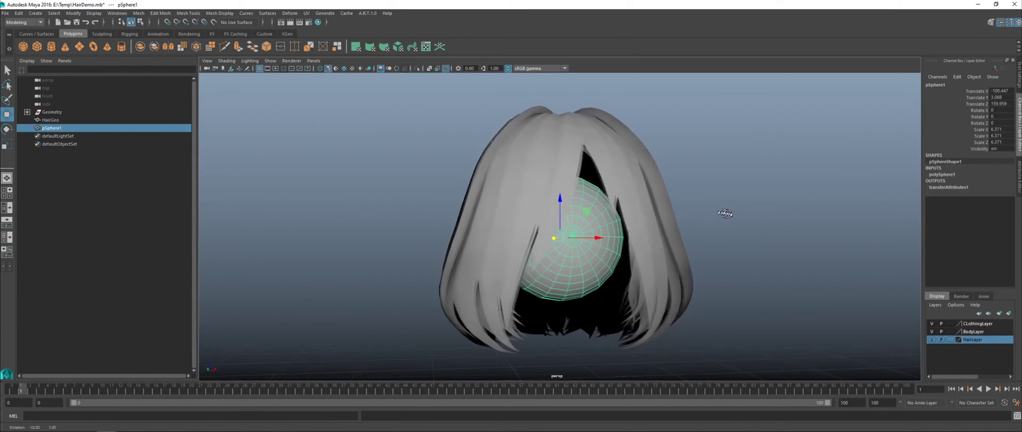
# - Delete the construction history of HairGeo
pyautogui.click(627, 152)
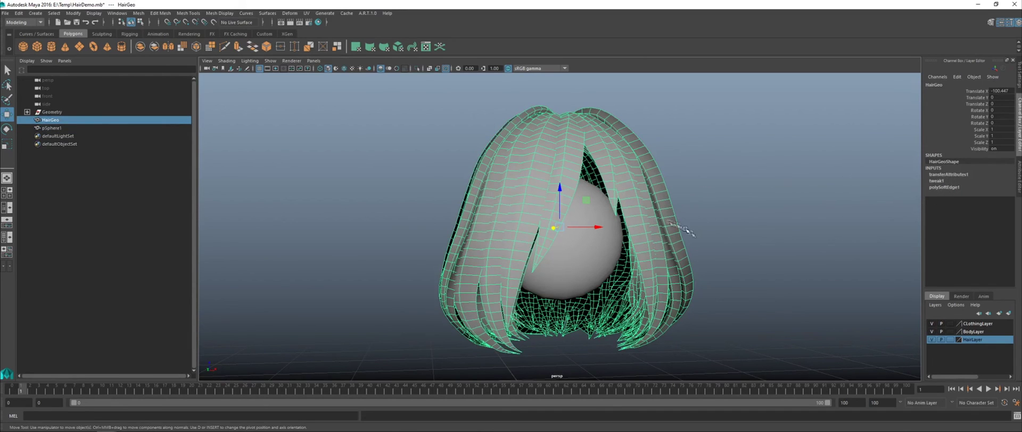
pyautogui.keyDown('alt'); pyautogui.moveTo(761, 221); pyautogui.dragTo(737, 219); pyautogui.keyUp('alt')
pyautogui.click(544, 263)
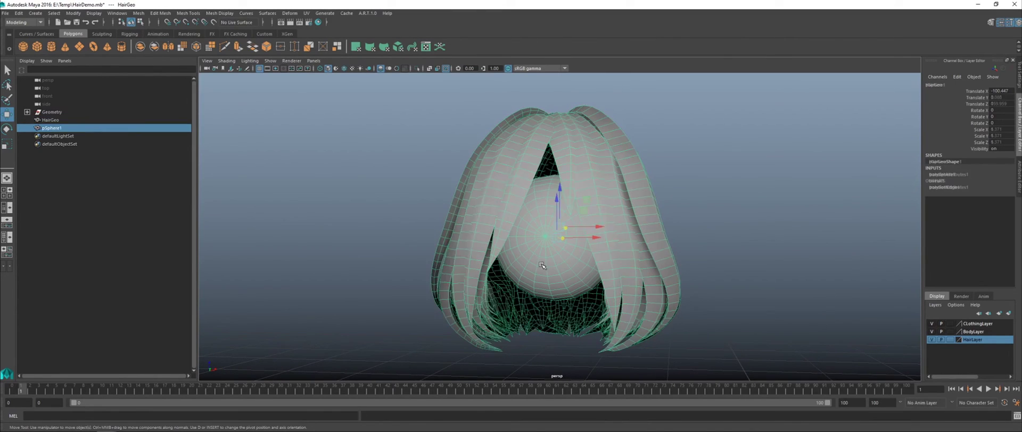
pyautogui.click(610, 152)
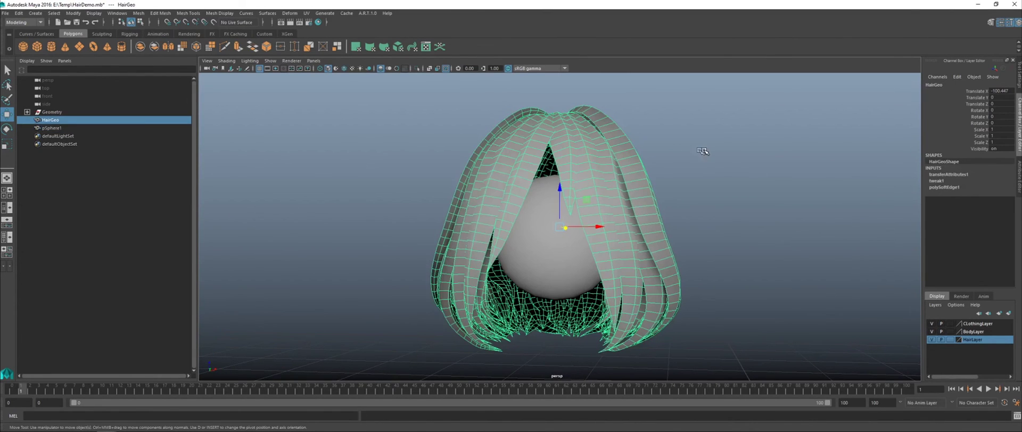
pyautogui.click(20, 12)
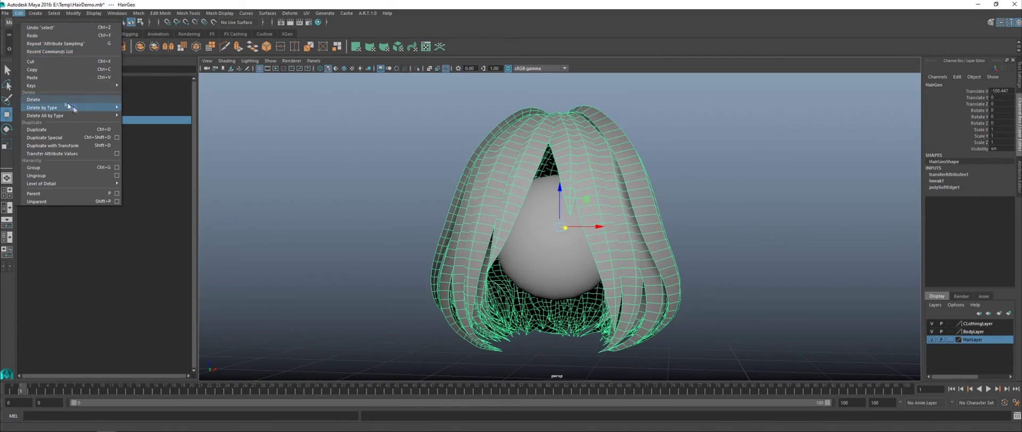
pyautogui.moveTo(75, 108)
pyautogui.click(160, 122)
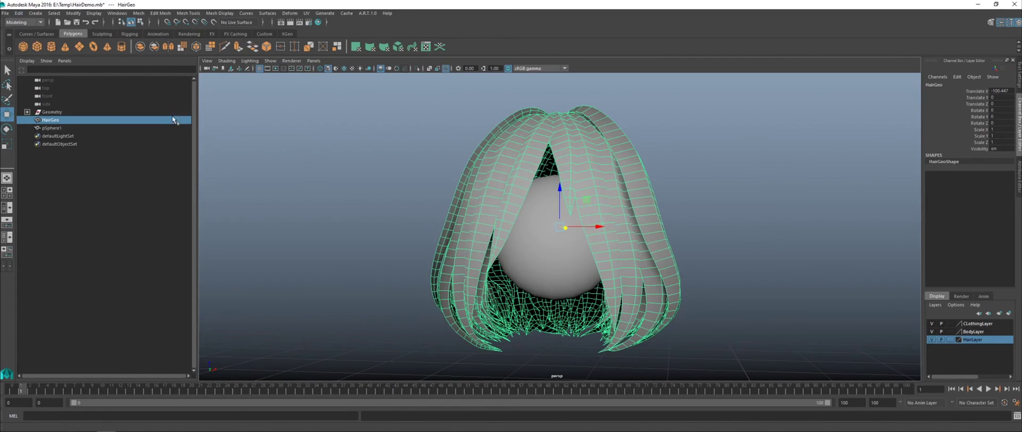
# - Delete the sphere inside the hair
pyautogui.click(362, 171)
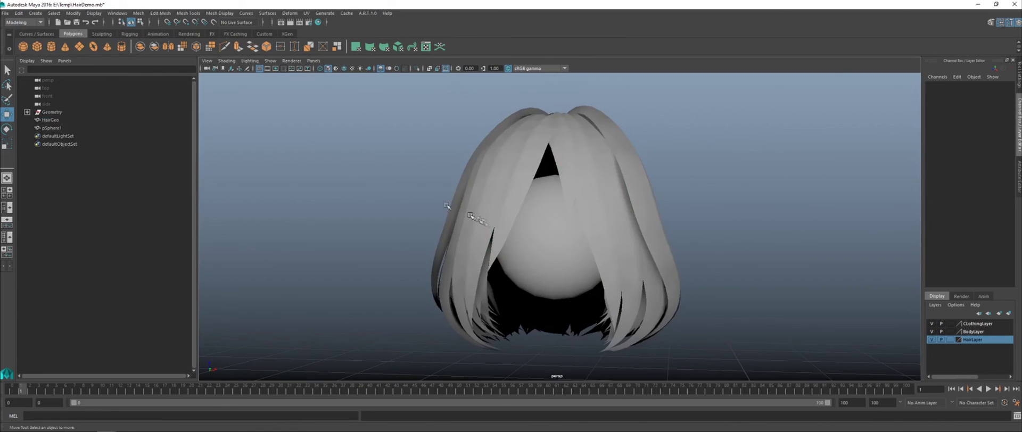
pyautogui.click(555, 246)
pyautogui.press('Delete')
# - Set HairGeo's Translate X to 0 to return it to the character's head
pyautogui.click(554, 245)
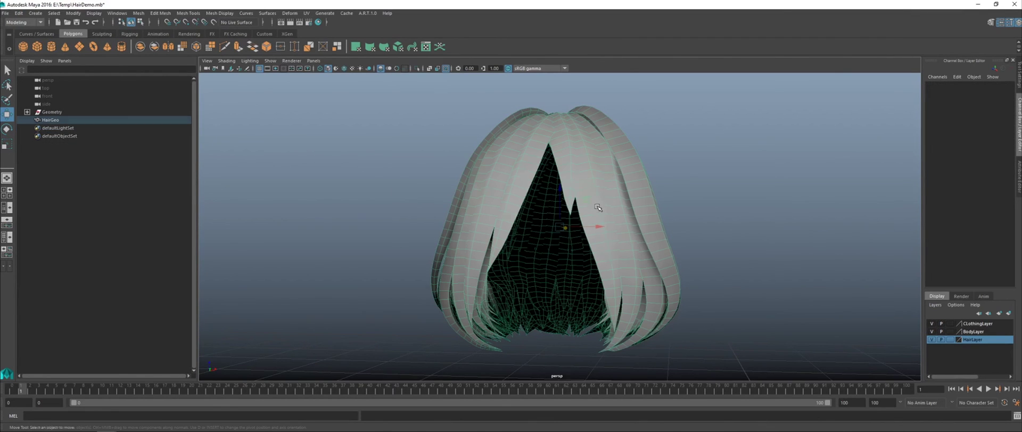
pyautogui.keyDown('alt'); pyautogui.moveTo(554, 245); pyautogui.dragTo(694, 227); pyautogui.keyUp('alt')
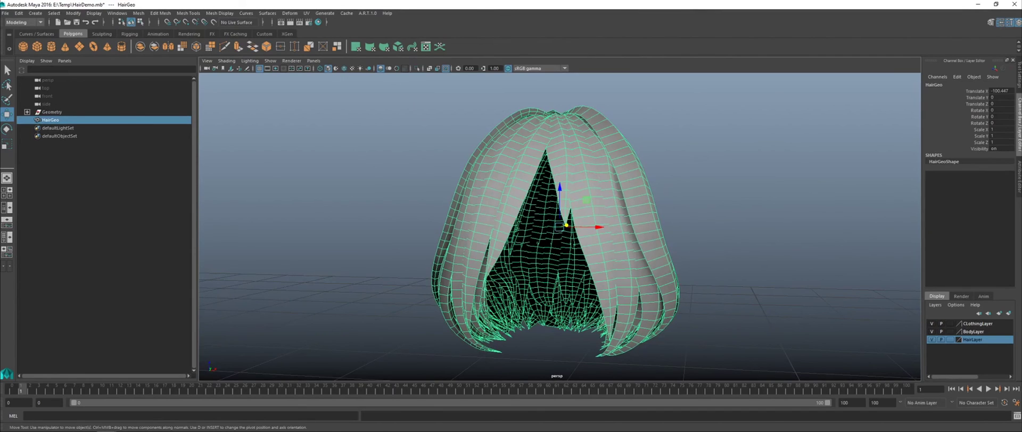
pyautogui.write('0')
pyautogui.press('Return')
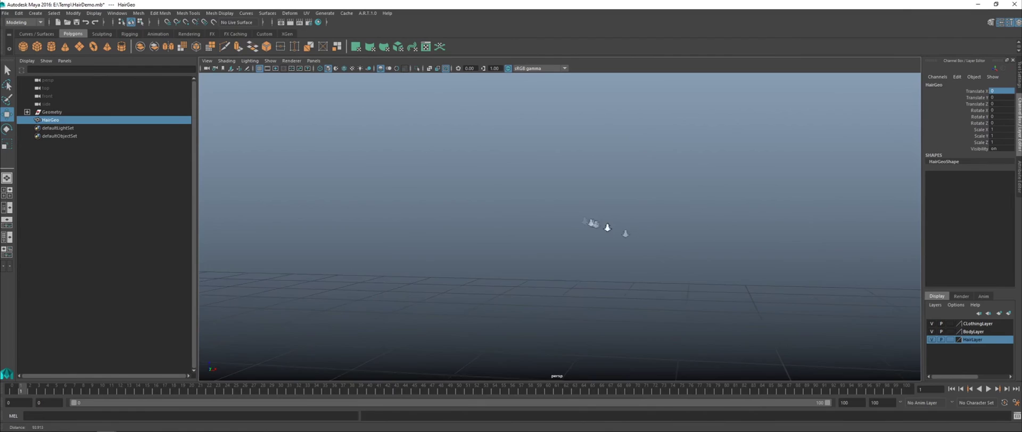
# - Frame HairGeo in the perspective view and examine its shading and fit around the character's head
pyautogui.press('f')
pyautogui.keyDown('alt'); pyautogui.moveTo(774, 214); pyautogui.dragTo(734, 254); pyautogui.keyUp('alt')
pyautogui.click(746, 197)
pyautogui.click(597, 226)
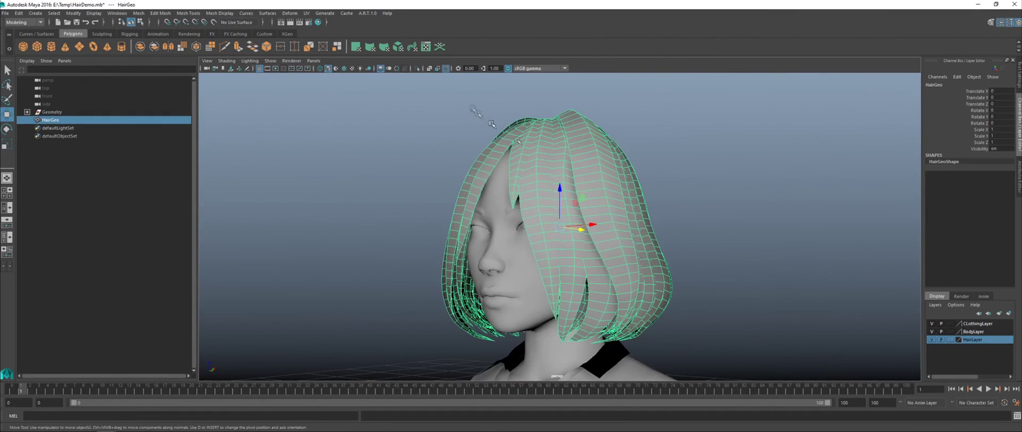
pyautogui.keyDown('alt'); pyautogui.moveTo(426, 180); pyautogui.dragTo(335, 150); pyautogui.keyUp('alt')
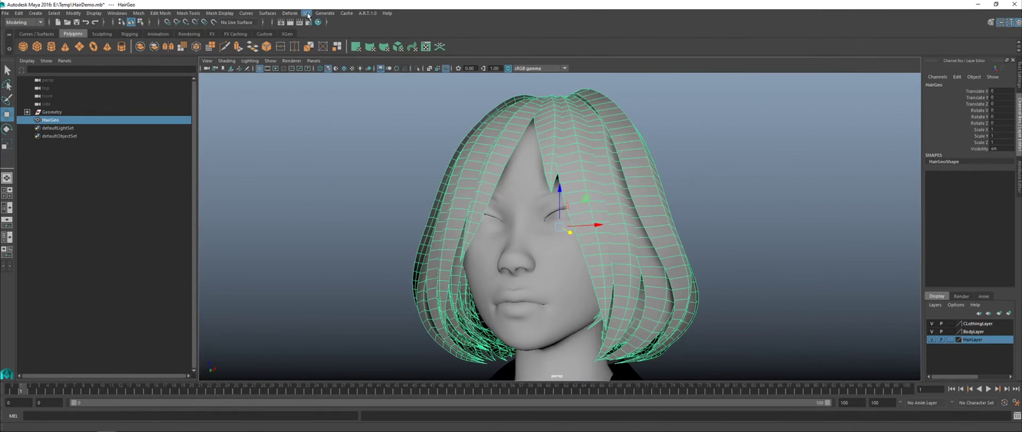
# - Open the UV Editor for HairGeo and examine the layout of its hair-strand UVs
pyautogui.click(307, 12)
pyautogui.click(325, 24)
pyautogui.scroll(-8, 417, 266)
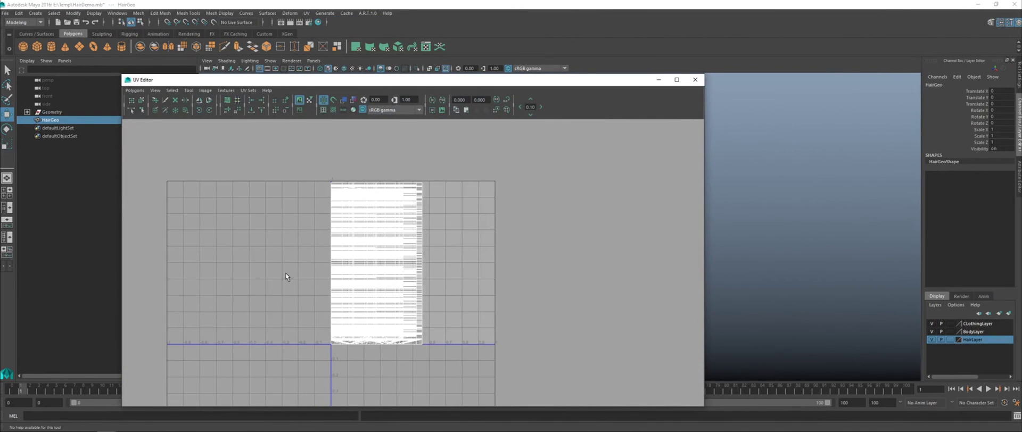
pyautogui.keyDown('alt'); pyautogui.moveTo(286, 277); pyautogui.dragTo(513, 235, button='right'); pyautogui.keyUp('alt')
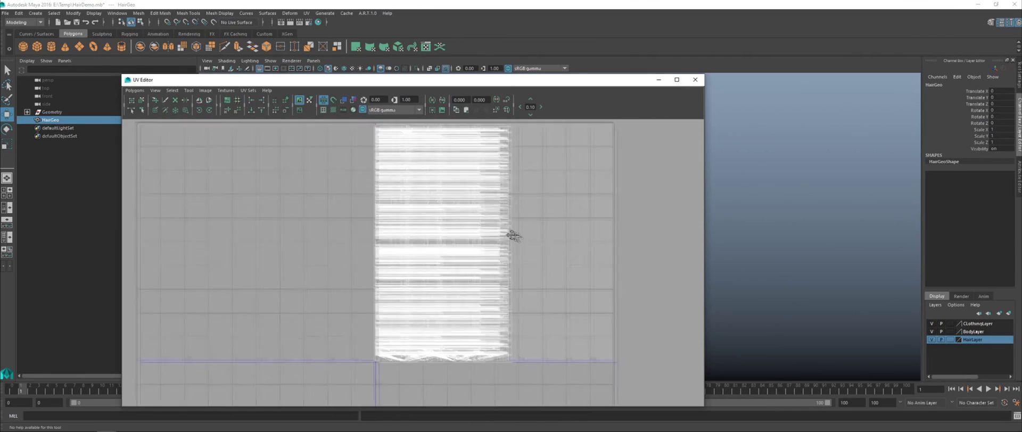
pyautogui.keyDown('alt'); pyautogui.moveTo(512, 235); pyautogui.dragTo(545, 247, button='middle'); pyautogui.keyUp('alt')
pyautogui.keyDown('alt'); pyautogui.moveTo(545, 247); pyautogui.dragTo(525, 238, button='right'); pyautogui.keyUp('alt')
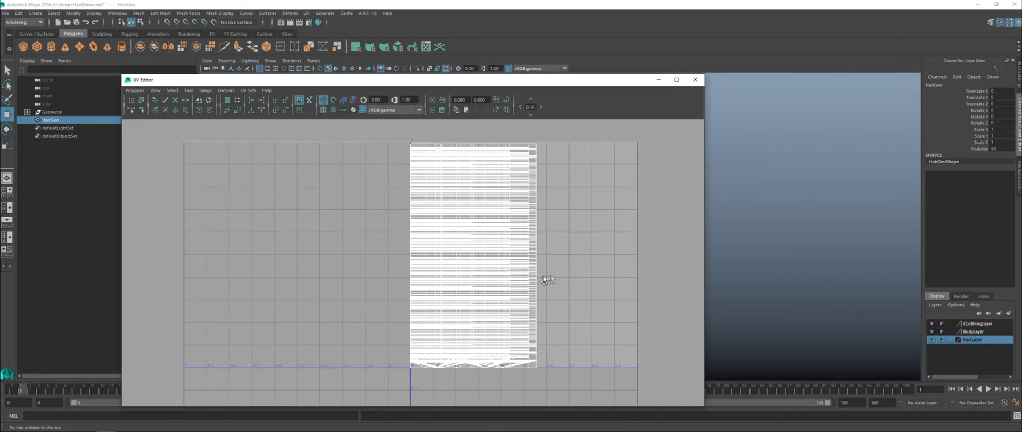
pyautogui.keyDown('alt'); pyautogui.moveTo(605, 271); pyautogui.dragTo(538, 257, button='middle'); pyautogui.keyUp('alt')
pyautogui.moveTo(539, 256)
pyautogui.keyDown('alt'); pyautogui.mouseDown(button='right')
pyautogui.moveTo(463, 237)
pyautogui.moveTo(366, 238)
pyautogui.mouseUp(button='right'); pyautogui.keyUp('alt')
# - Separate four overlapping hair-strand UV shells from the stack, moving three to its right and one to its left
pyautogui.click(414, 248)
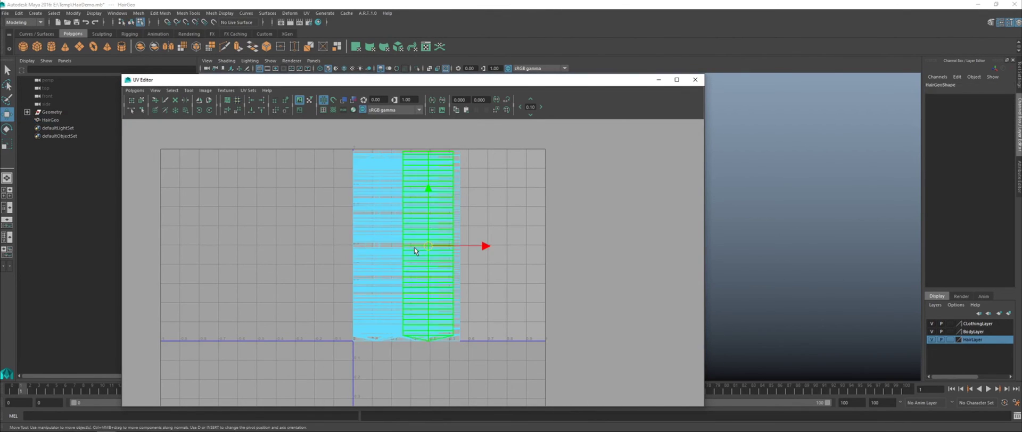
pyautogui.moveTo(485, 247); pyautogui.dragTo(623, 247)
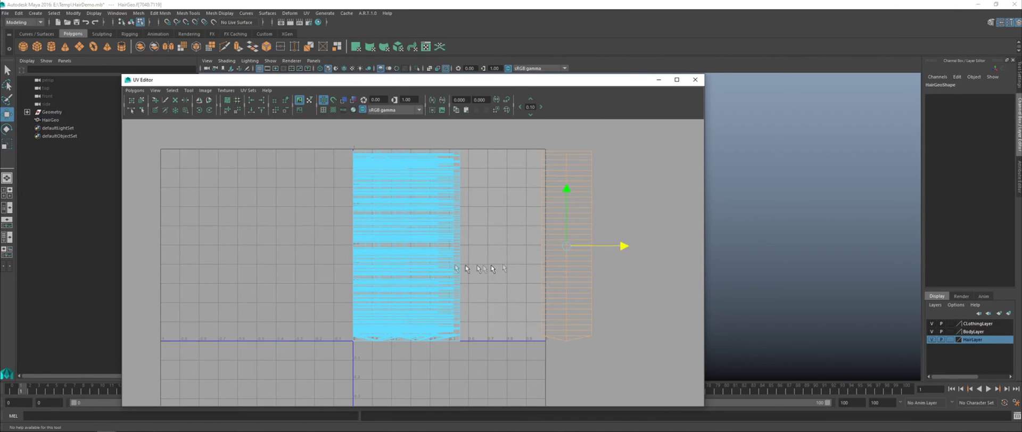
pyautogui.click(429, 263)
pyautogui.moveTo(474, 248); pyautogui.dragTo(565, 248)
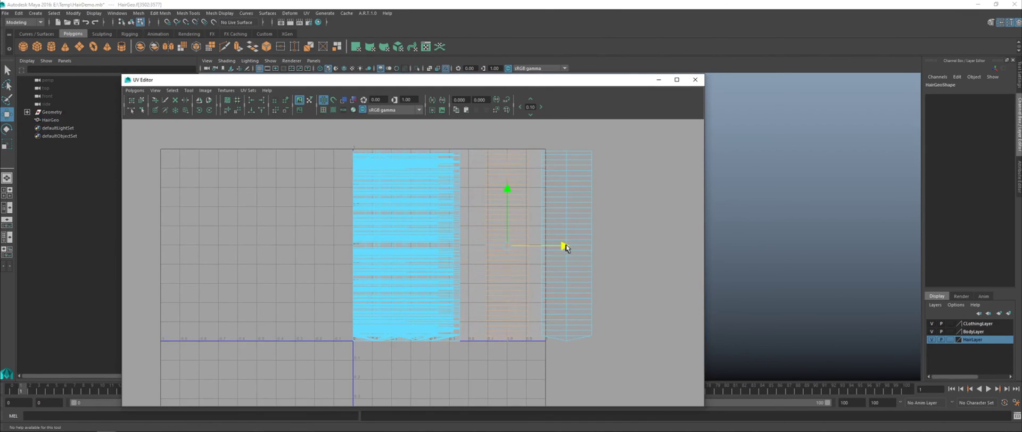
pyautogui.click(619, 248)
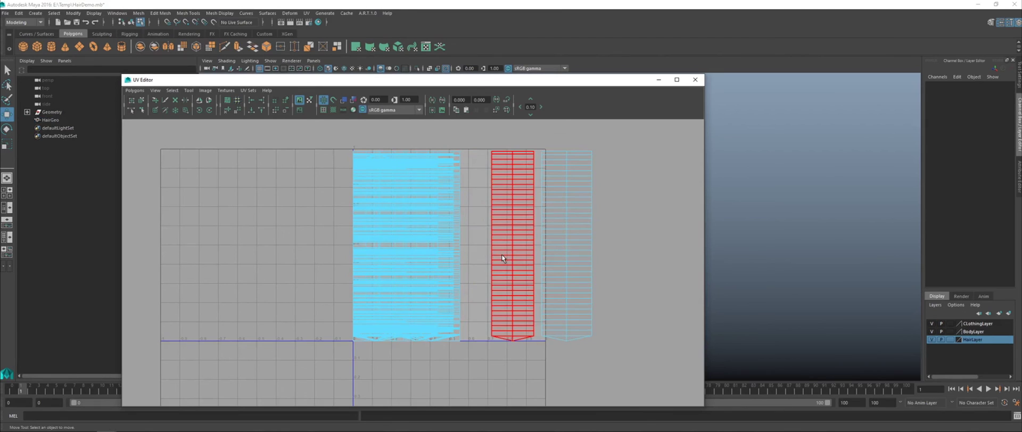
pyautogui.click(388, 248)
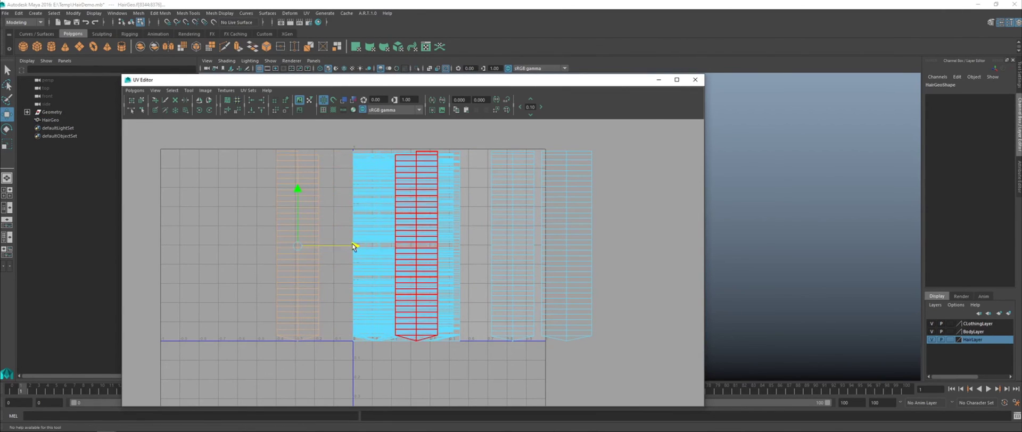
pyautogui.click(409, 274)
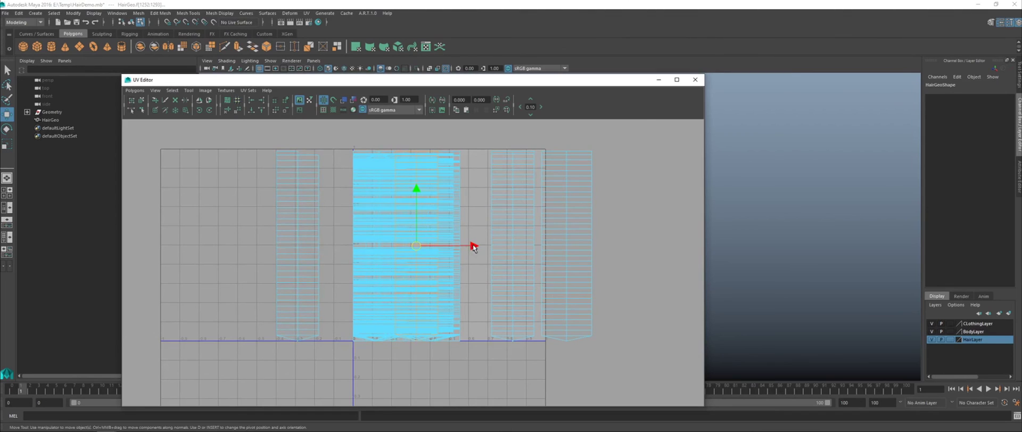
pyautogui.moveTo(472, 246); pyautogui.dragTo(684, 239)
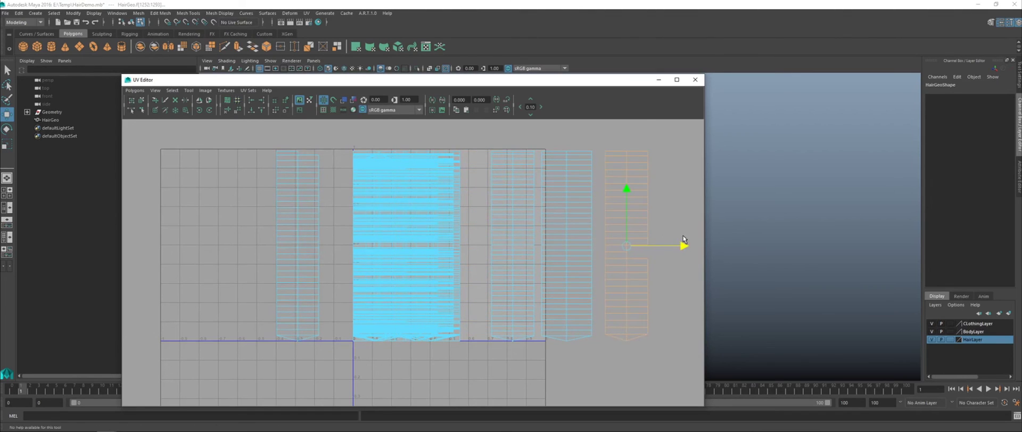
pyautogui.click(667, 312)
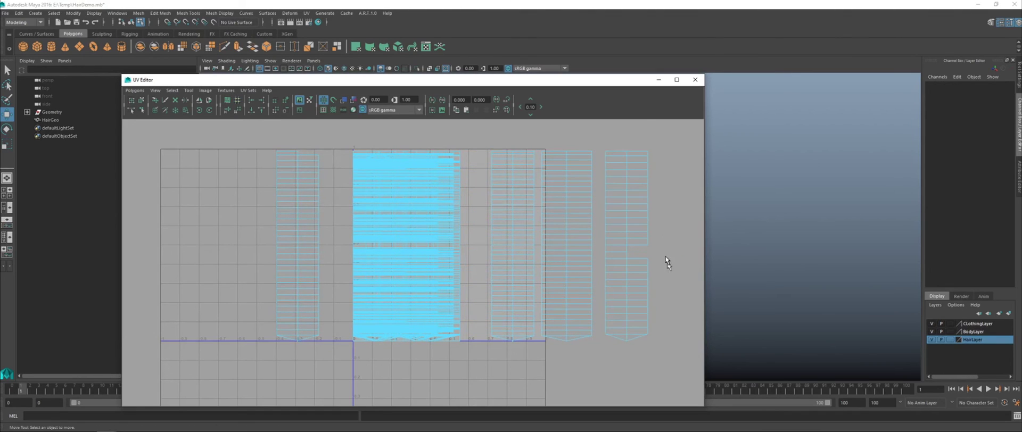
# - Close the UV Editor, return to object mode and review the hair on the character from several angles
pyautogui.click(695, 79)
pyautogui.moveTo(626, 225); pyautogui.dragTo(663, 191, button='right')
pyautogui.moveTo(668, 230)
pyautogui.keyDown('alt'); pyautogui.mouseDown()
pyautogui.moveTo(703, 238)
pyautogui.moveTo(647, 236)
pyautogui.moveTo(742, 229)
pyautogui.moveTo(664, 233)
pyautogui.mouseUp(); pyautogui.keyUp('alt')
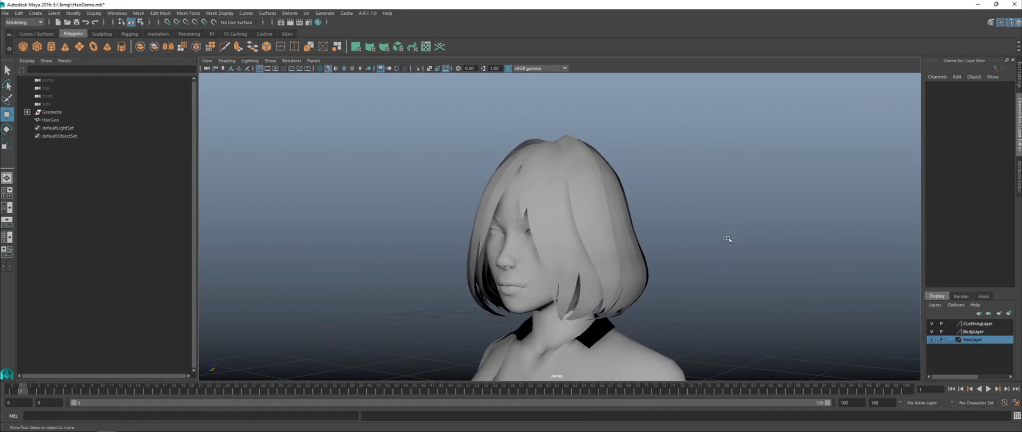
pyautogui.moveTo(728, 240)
pyautogui.keyDown('alt'); pyautogui.mouseDown()
pyautogui.moveTo(677, 237)
pyautogui.moveTo(717, 245)
pyautogui.mouseUp(); pyautogui.keyUp('alt')
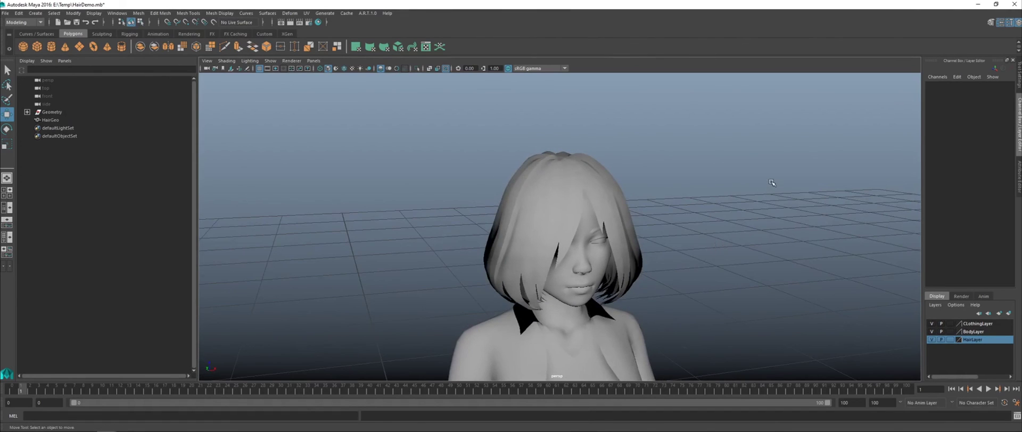